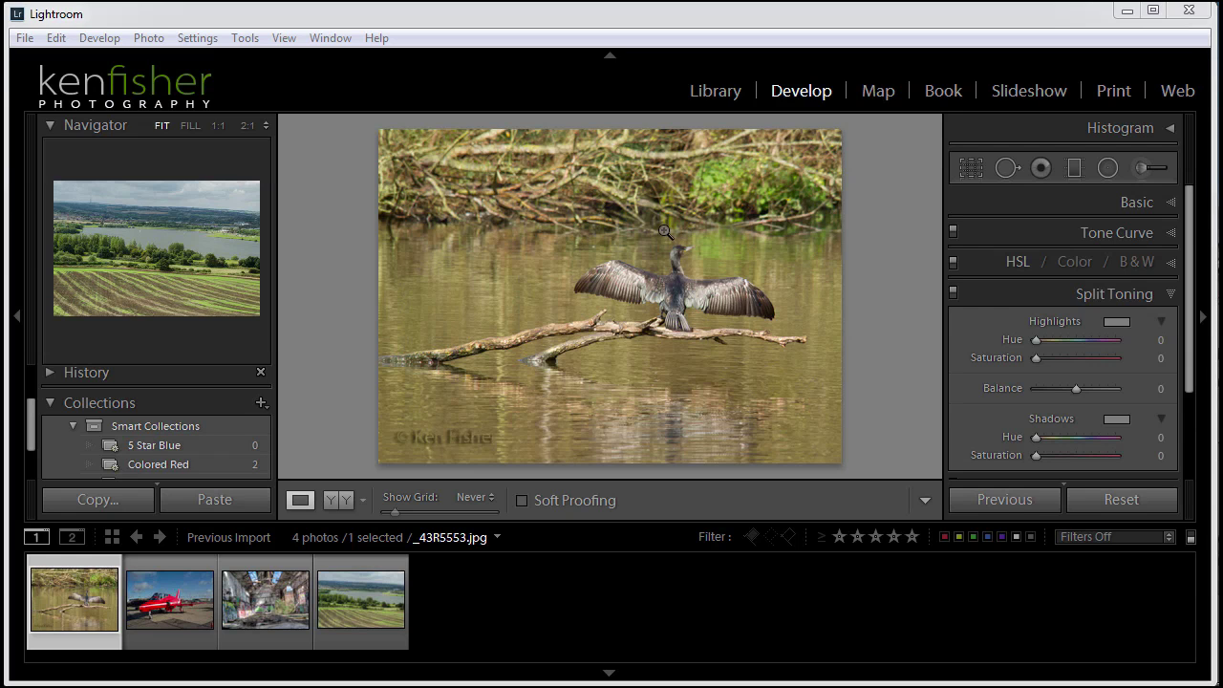
# Open Crop & Straighten on the cormorant photo and shrink the crop from its right edge and top-right corner.
pyautogui.press('r')
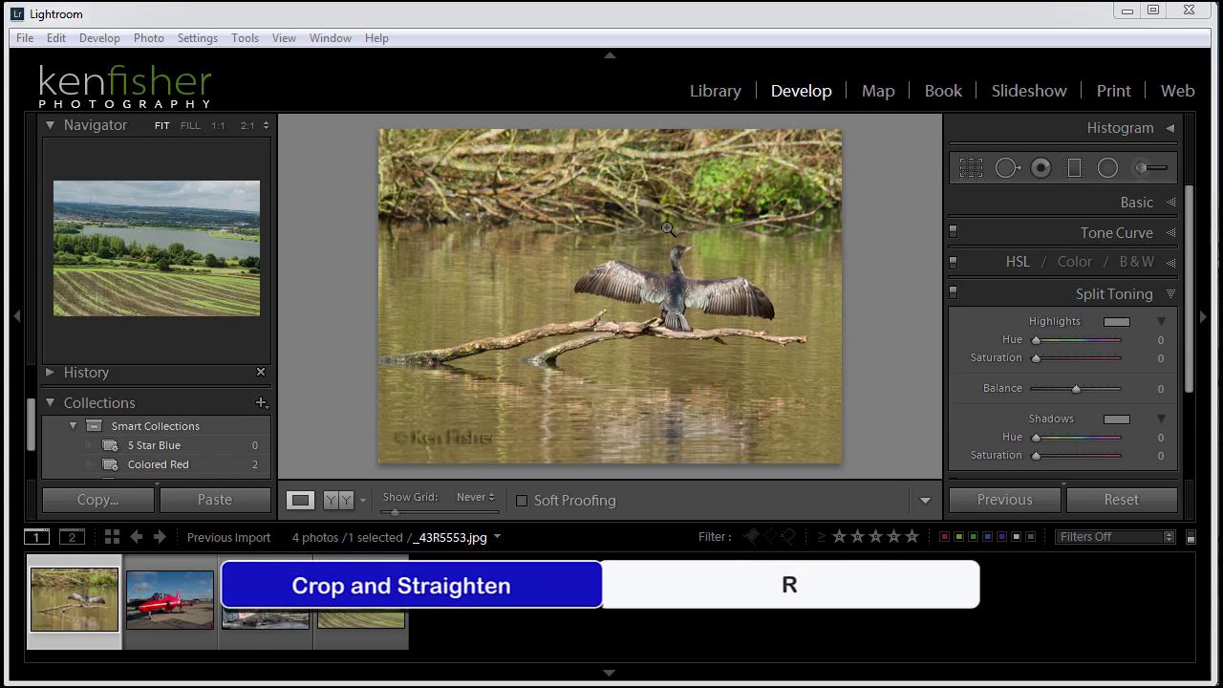
pyautogui.click(971, 168)
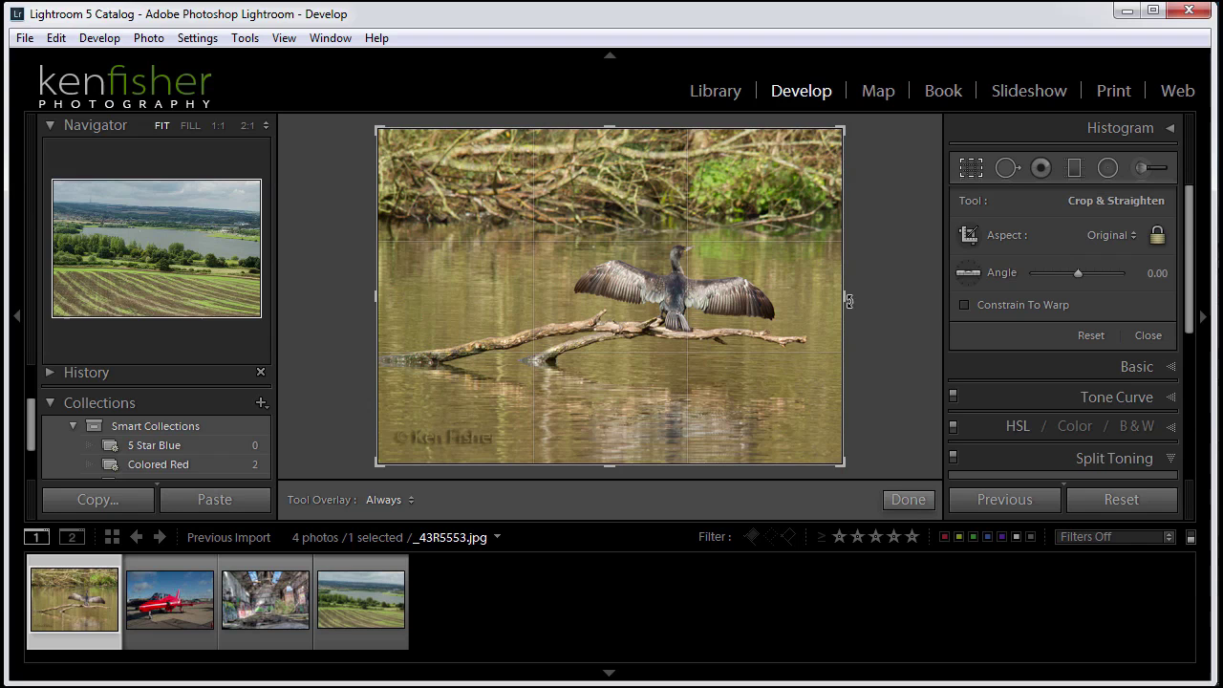
pyautogui.moveTo(846, 292); pyautogui.dragTo(822, 291)
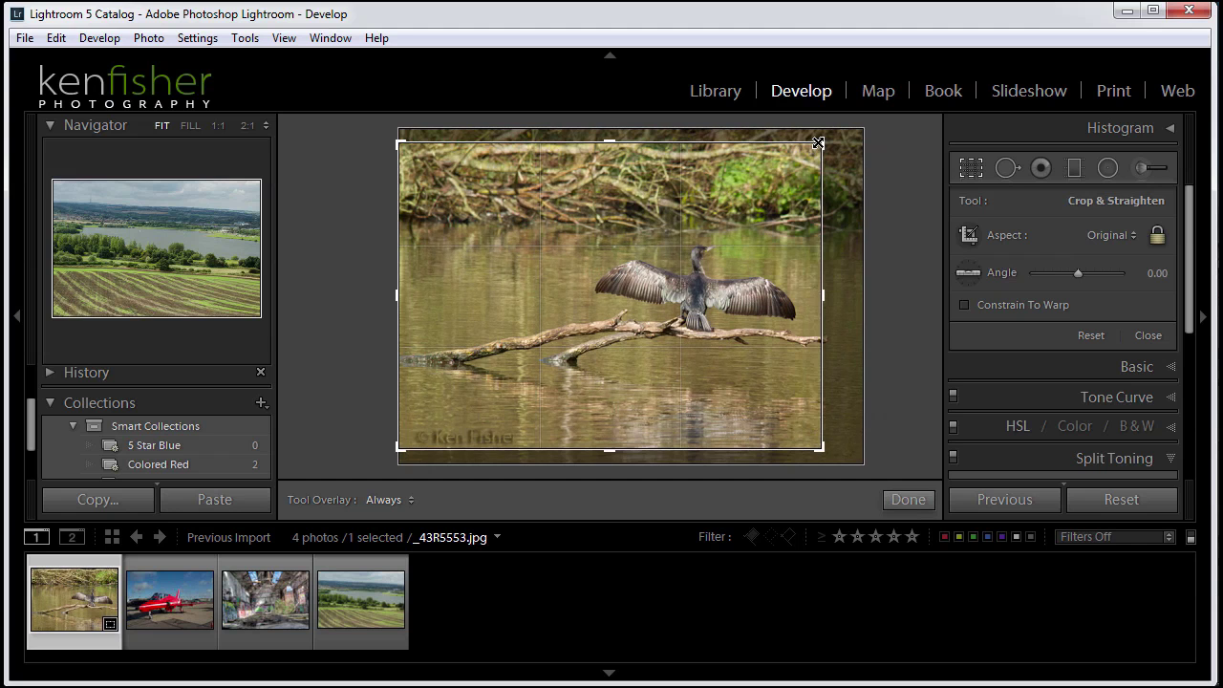
pyautogui.moveTo(817, 142); pyautogui.dragTo(807, 188)
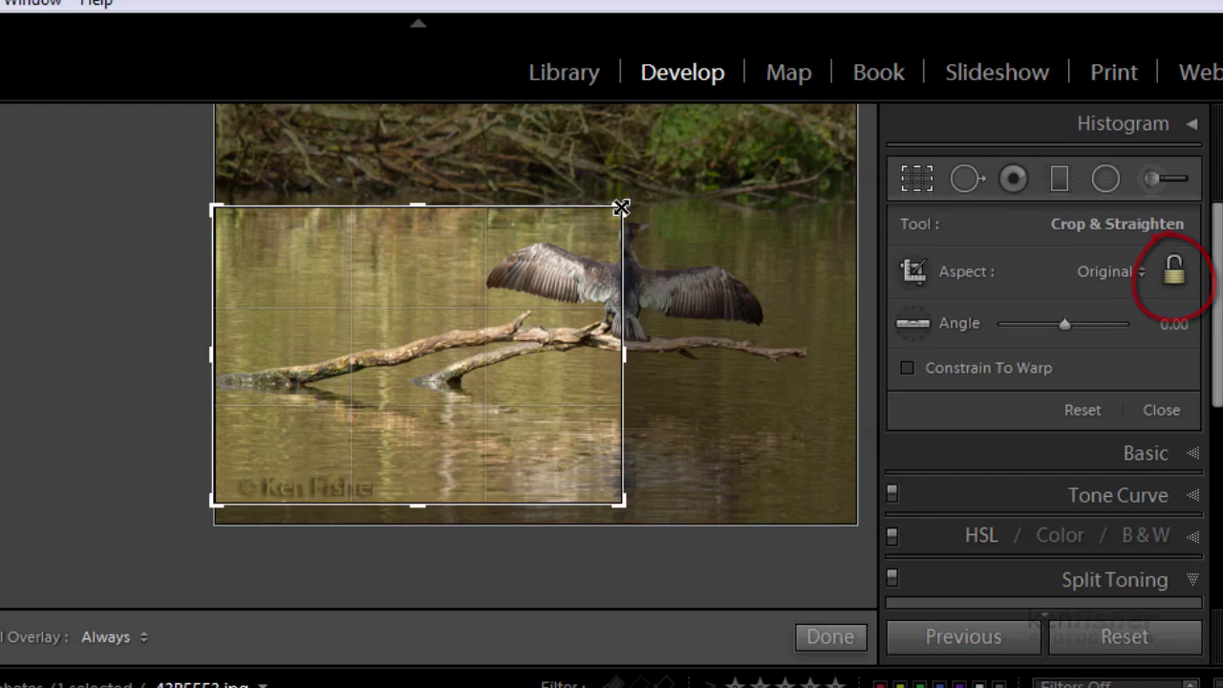
# Reshape the unlocked crop freely into a landscape box around the bird, toggling portrait and back.
pyautogui.moveTo(623, 203); pyautogui.dragTo(698, 160)
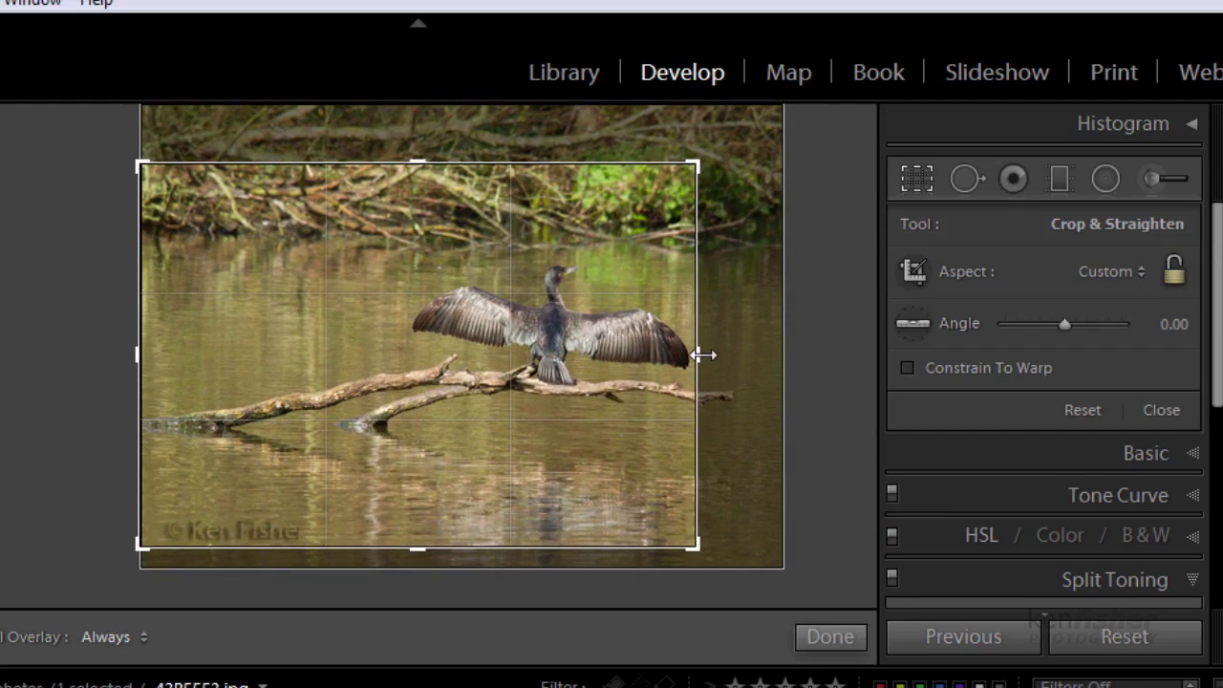
pyautogui.moveTo(701, 352); pyautogui.dragTo(734, 359)
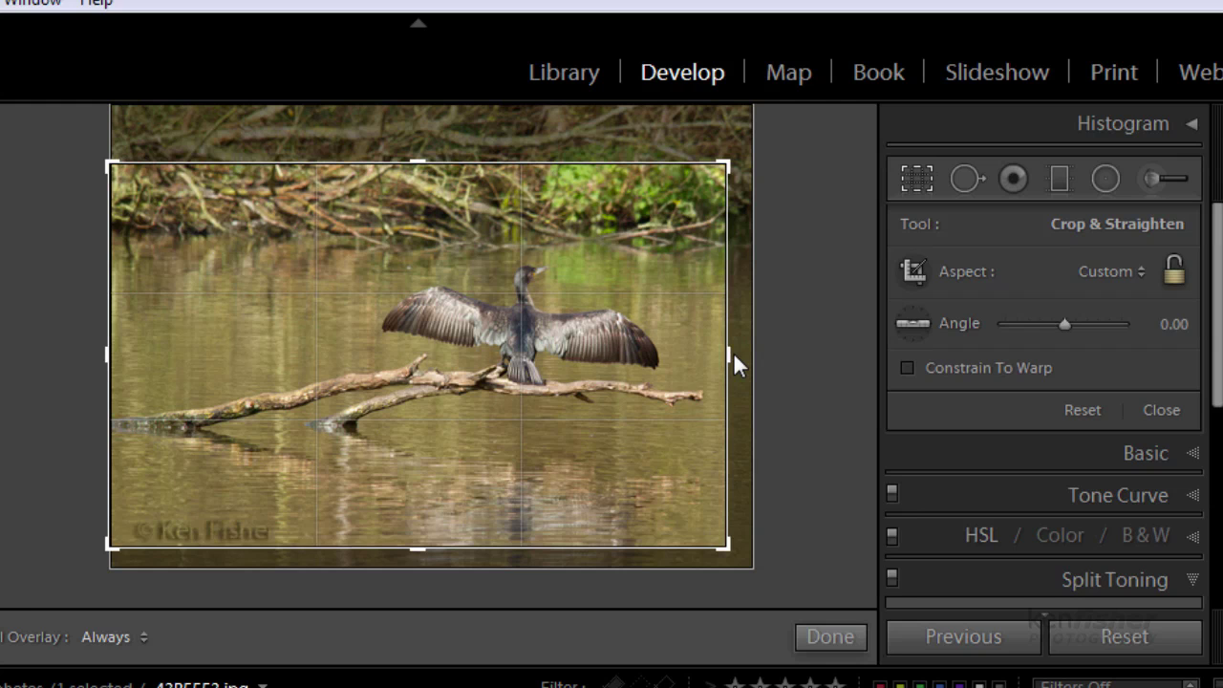
pyautogui.press('x')
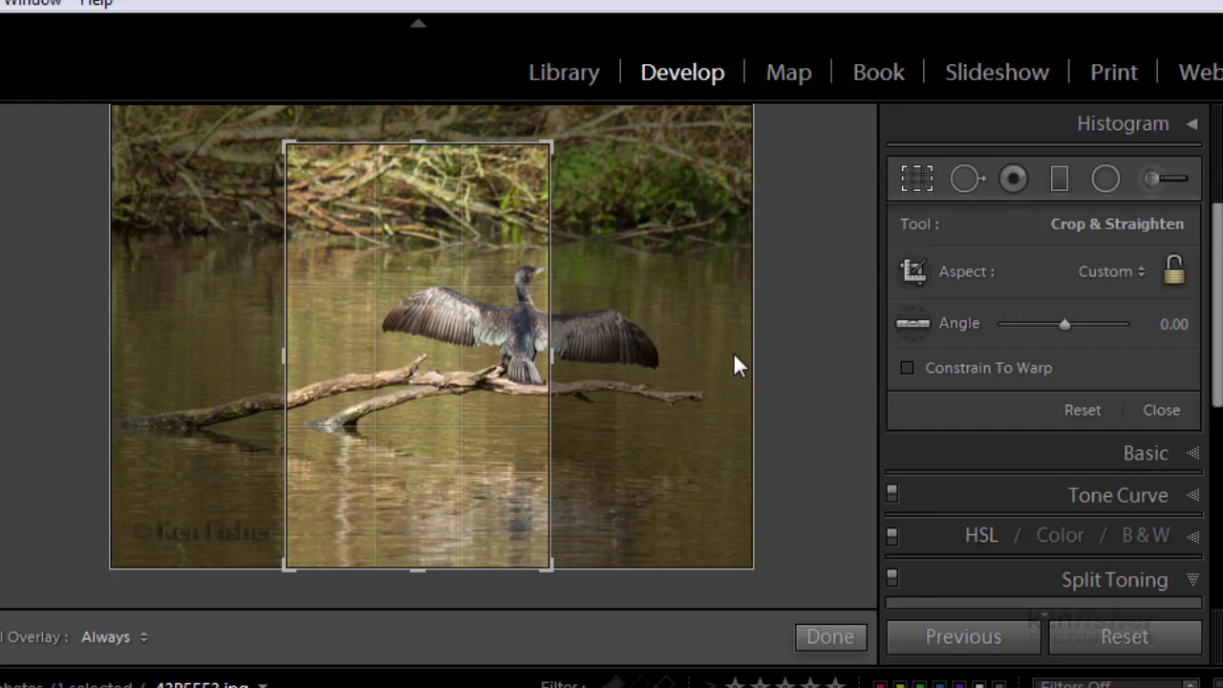
pyautogui.press('x')
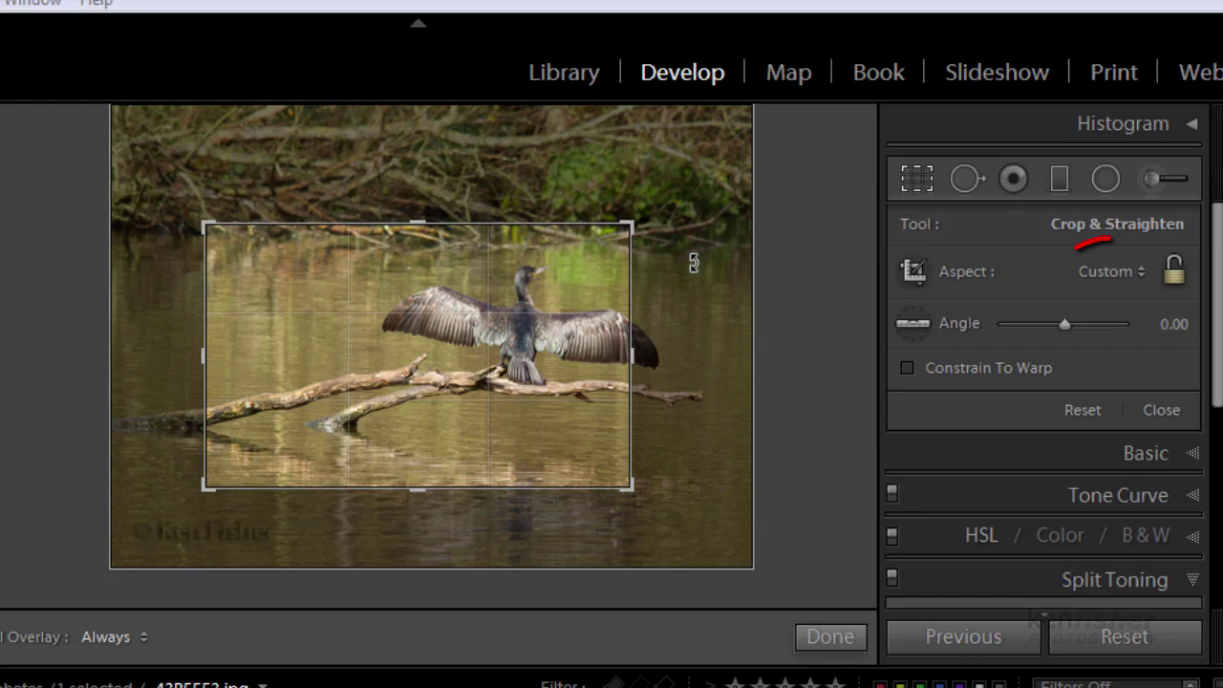
# Try the 1 x 1 and 4 x 5 / 8 x 10 aspect ratios, settling on 2 x 3 / 4 x 6.
pyautogui.click(1142, 272)
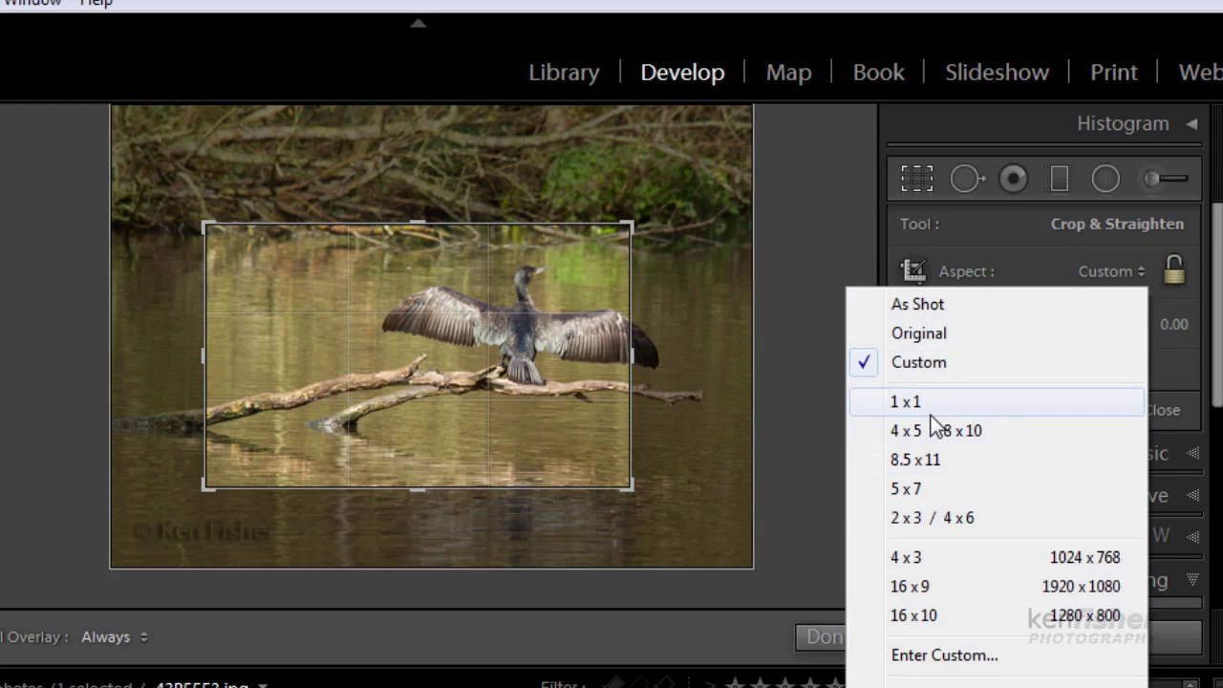
pyautogui.click(932, 403)
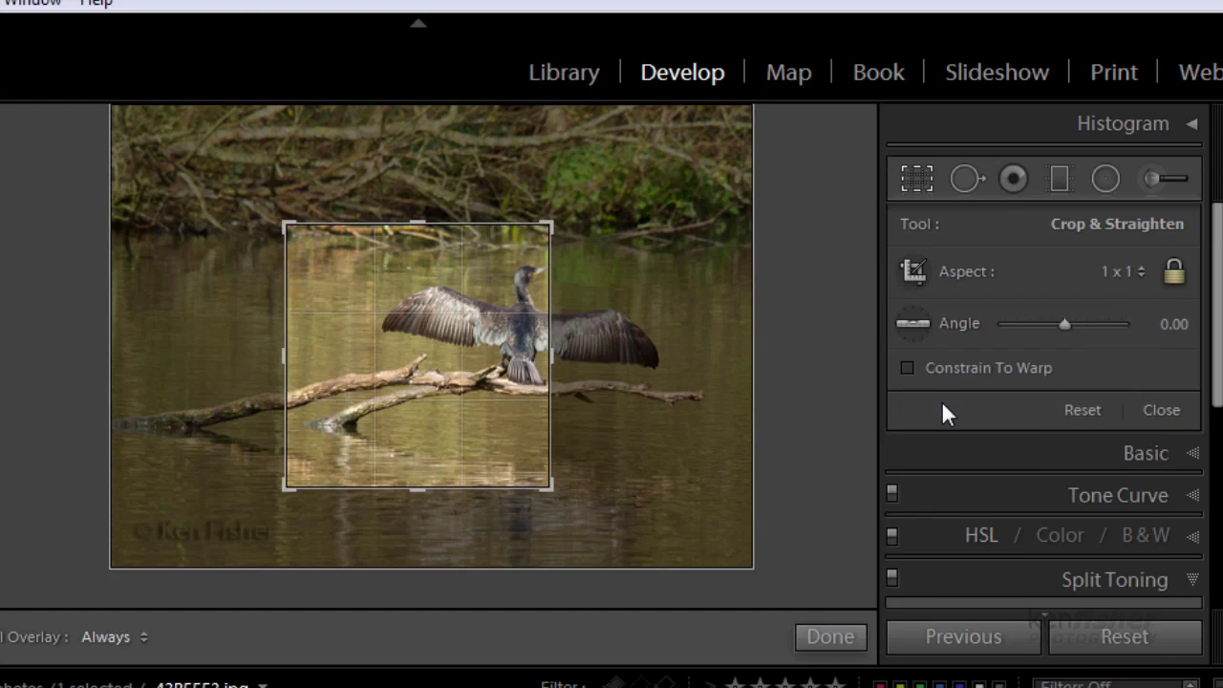
pyautogui.click(1141, 273)
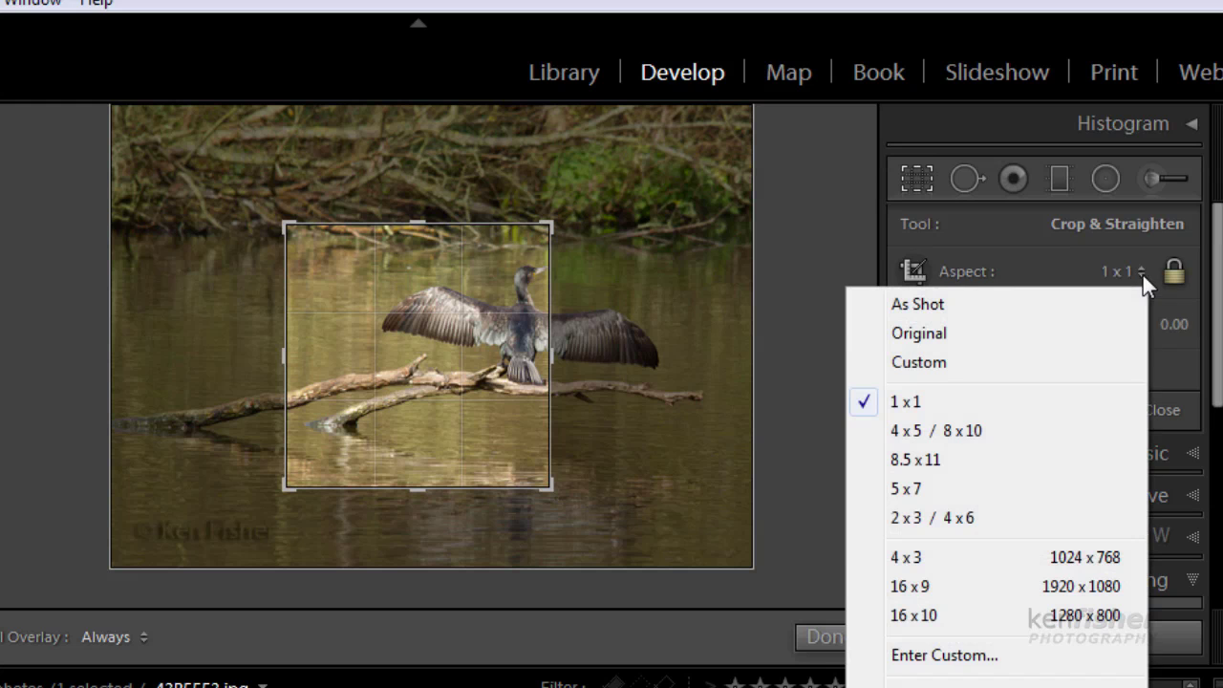
pyautogui.click(956, 429)
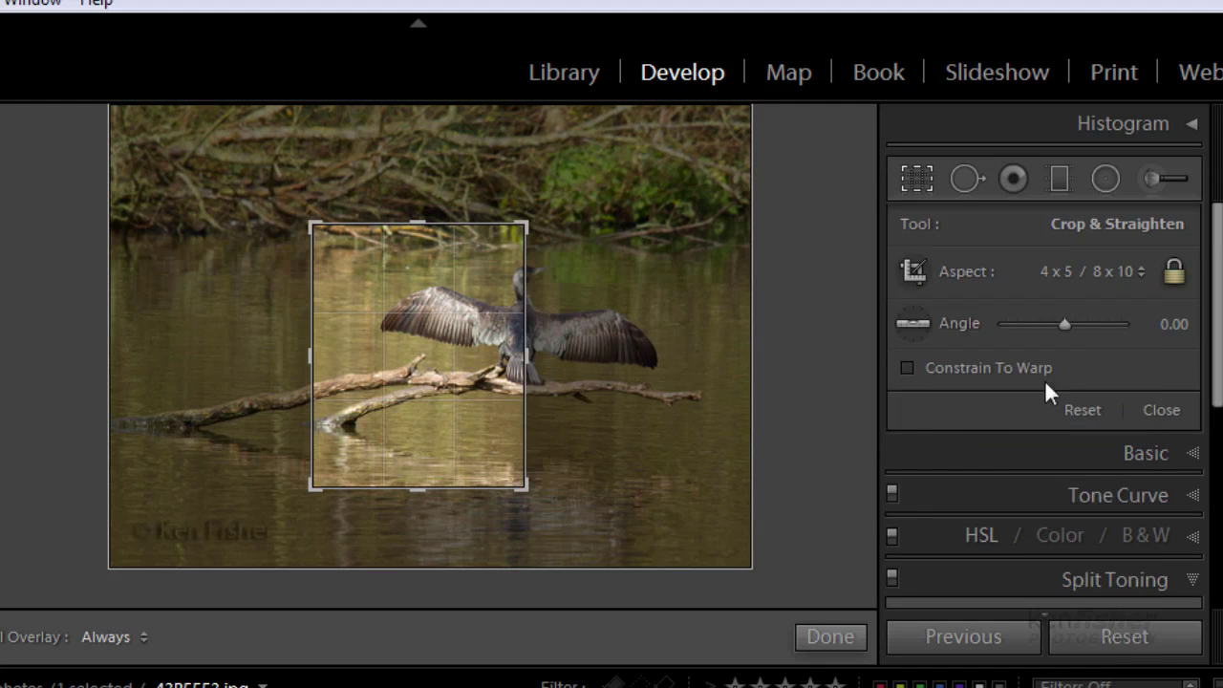
pyautogui.click(1139, 271)
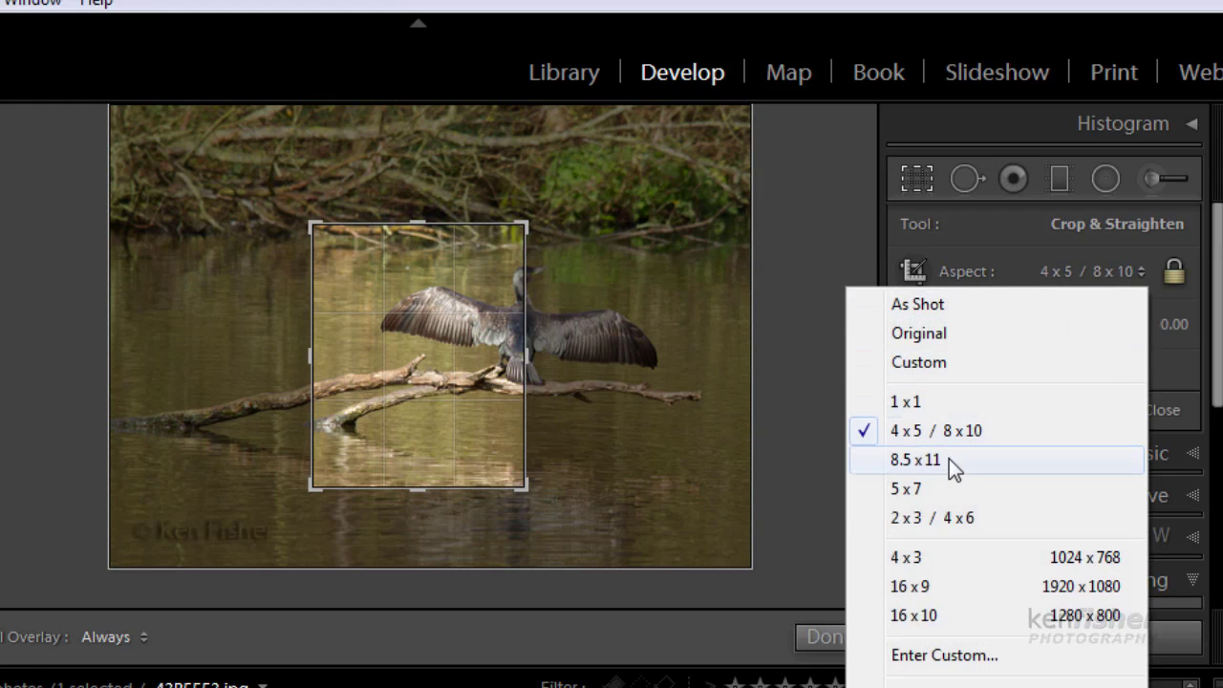
pyautogui.click(934, 517)
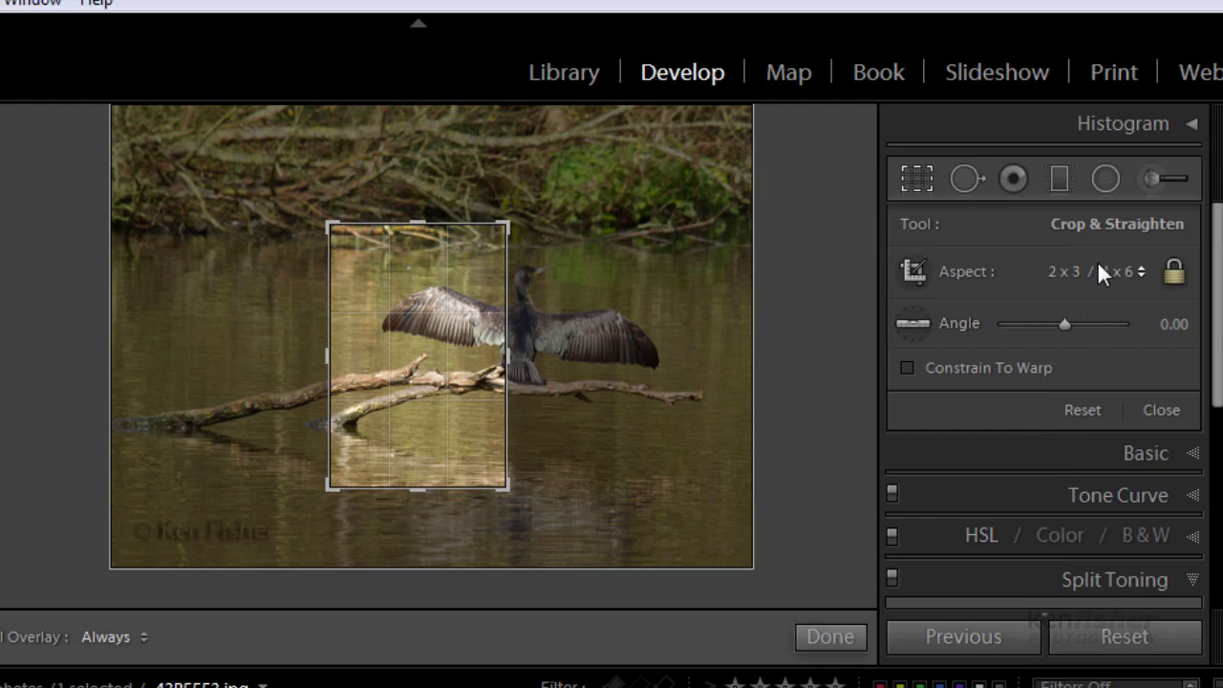
pyautogui.click(1142, 272)
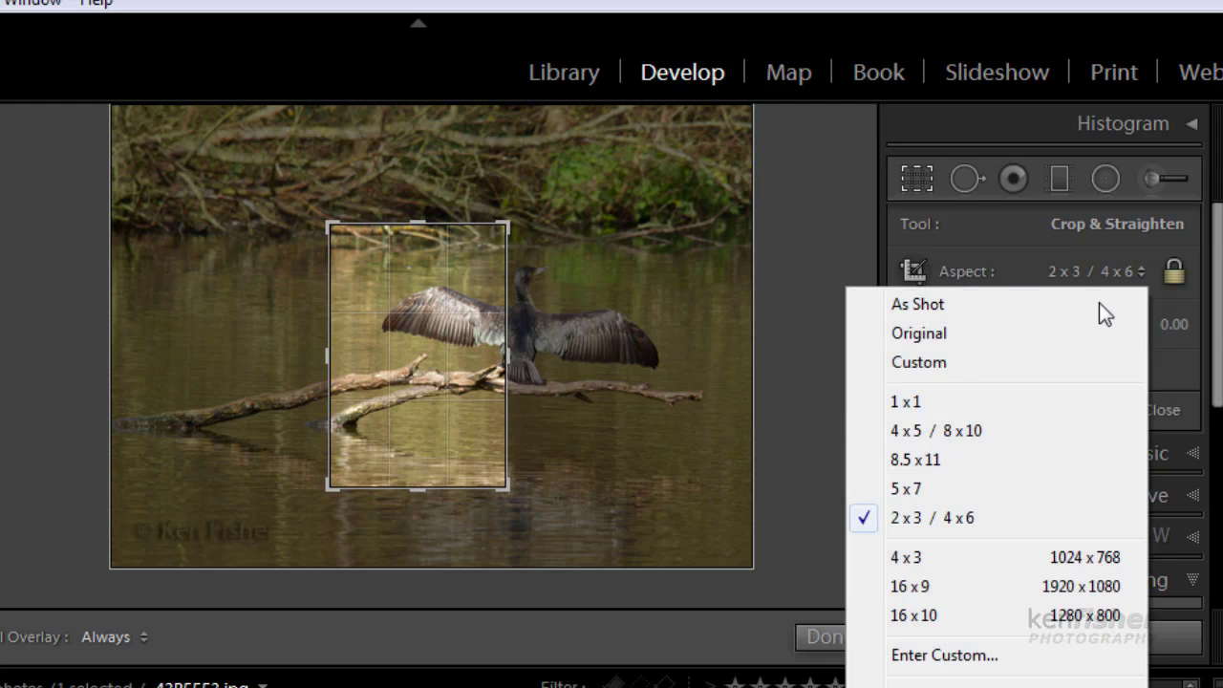
# Apply a custom 6 x 2 crop aspect ratio and flip it wide, then back to tall.
pyautogui.click(950, 657)
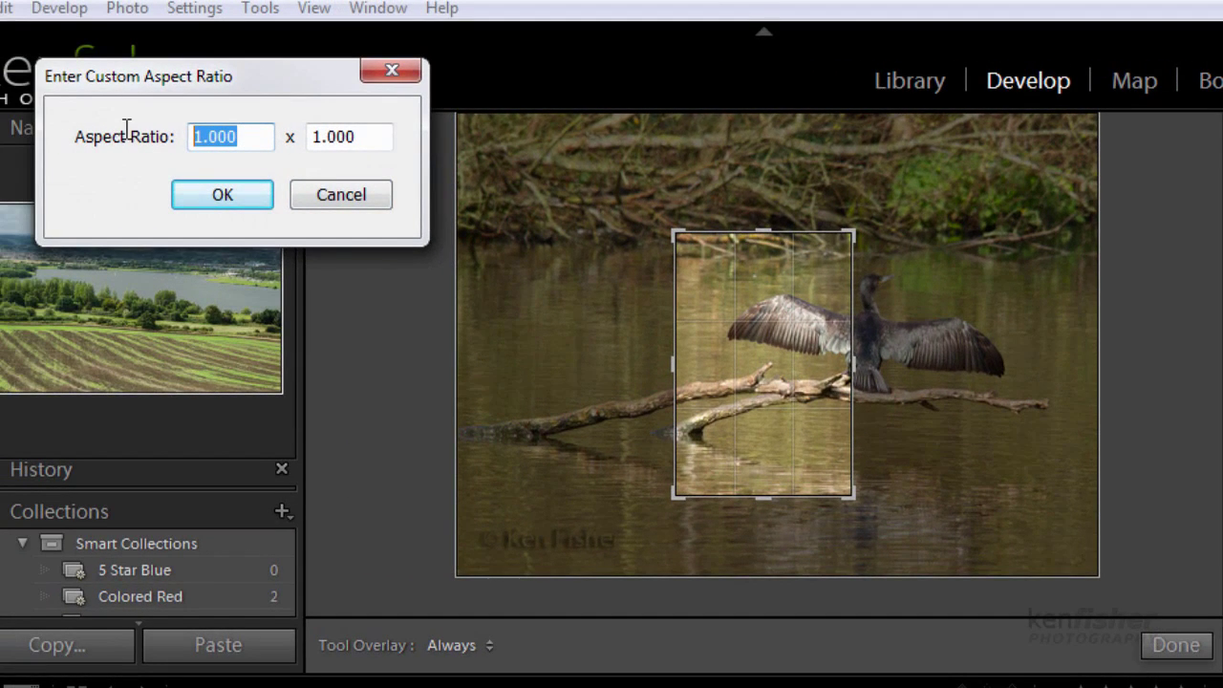
pyautogui.write('6')
pyautogui.moveTo(312, 137); pyautogui.dragTo(359, 137)
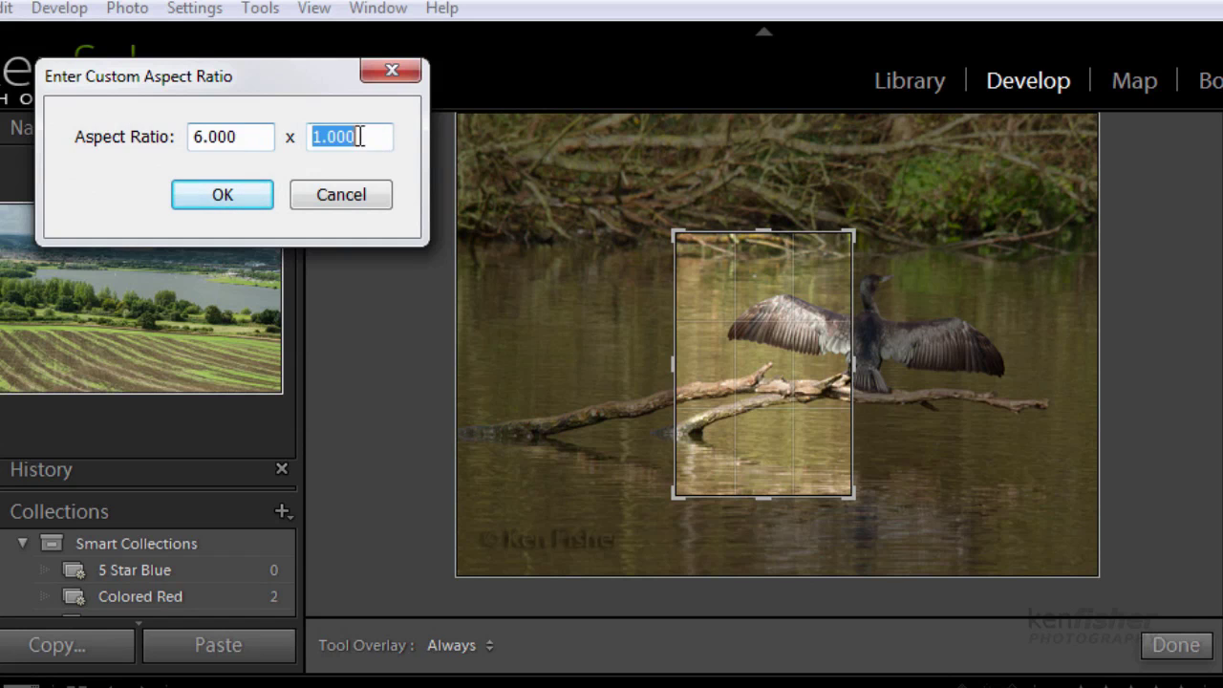
pyautogui.write('2')
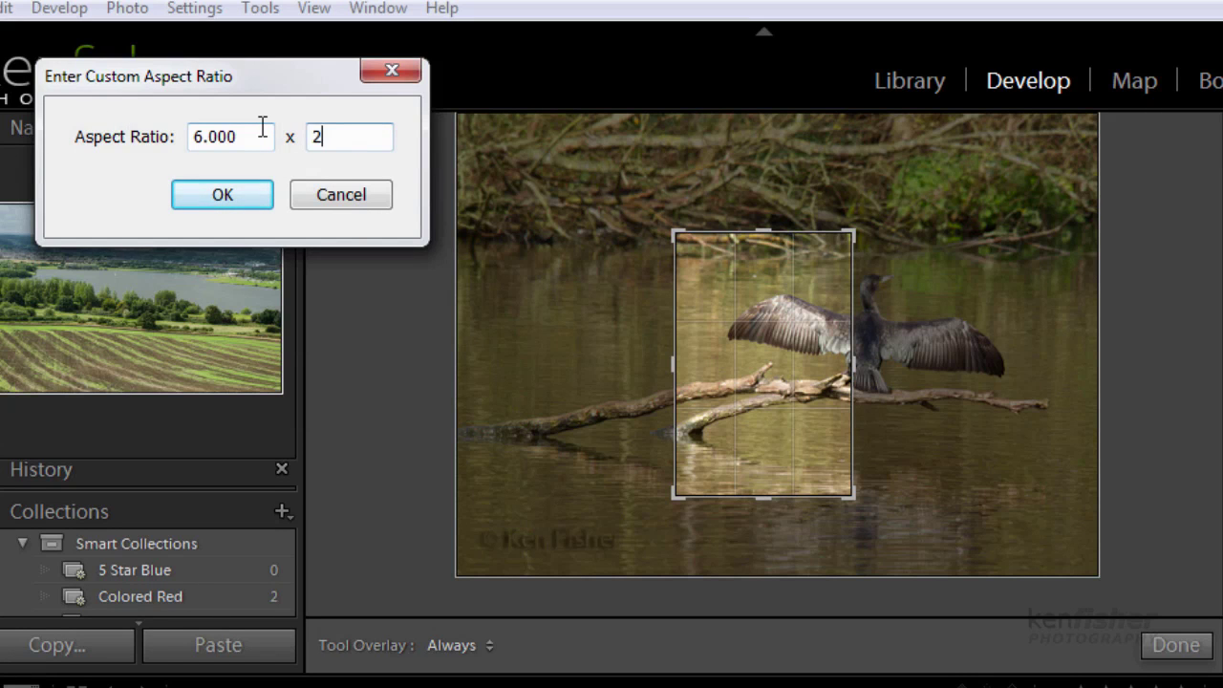
pyautogui.click(239, 199)
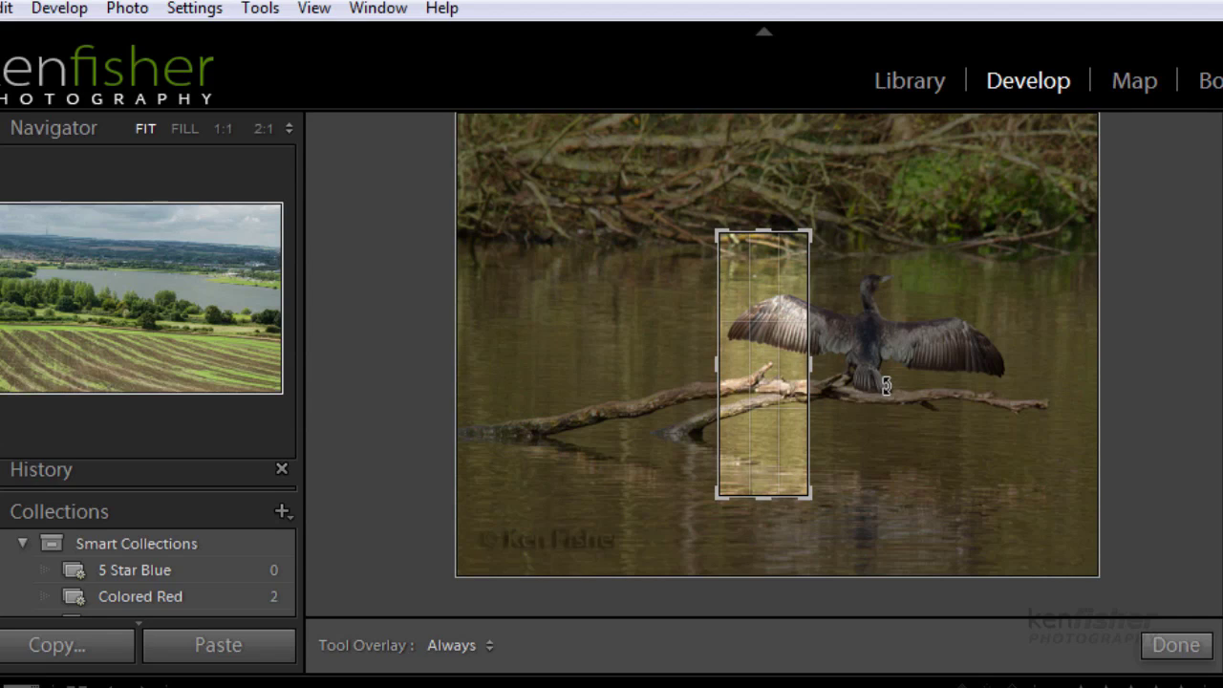
pyautogui.press('x')
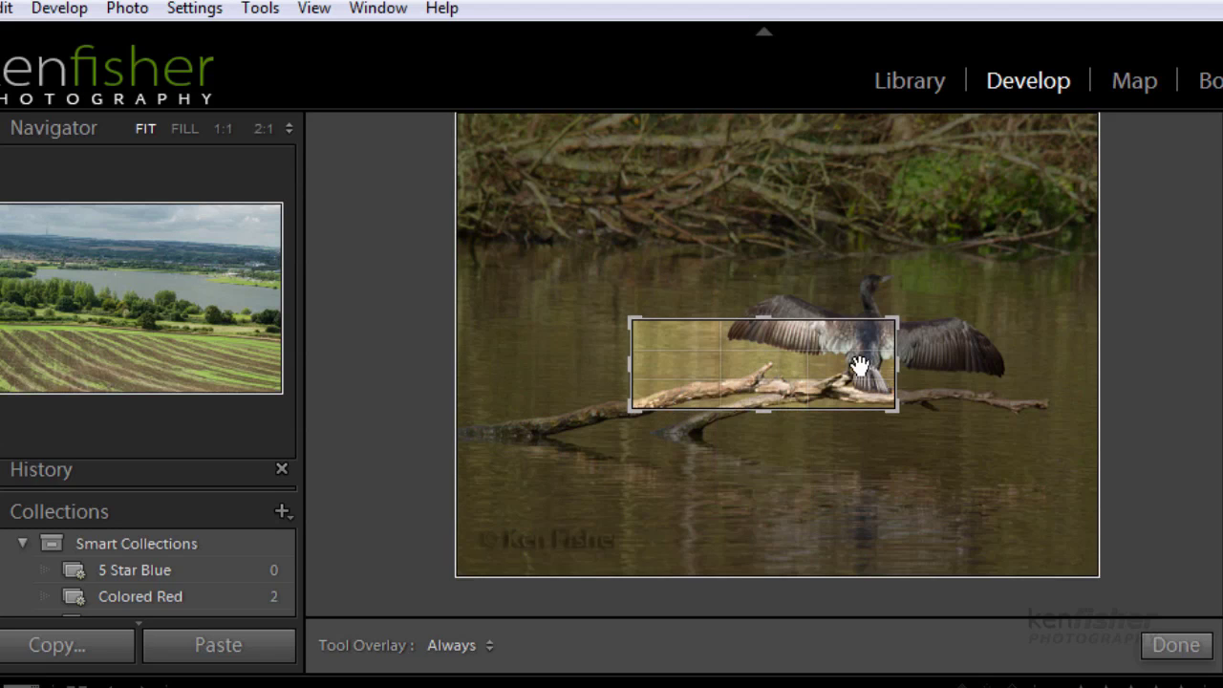
pyautogui.press('x')
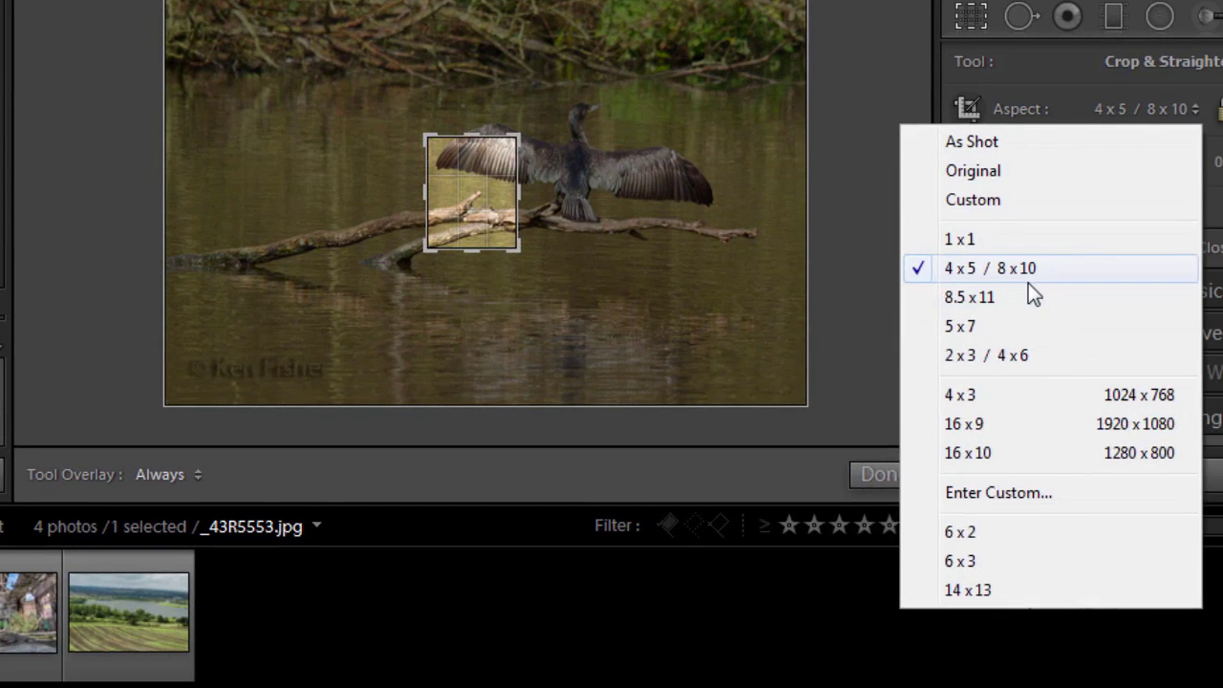
# Frame a portrait 4 x 5 / 8 x 10 crop centred on the cormorant, apply it, and compare with the original.
pyautogui.click(1222, 449)
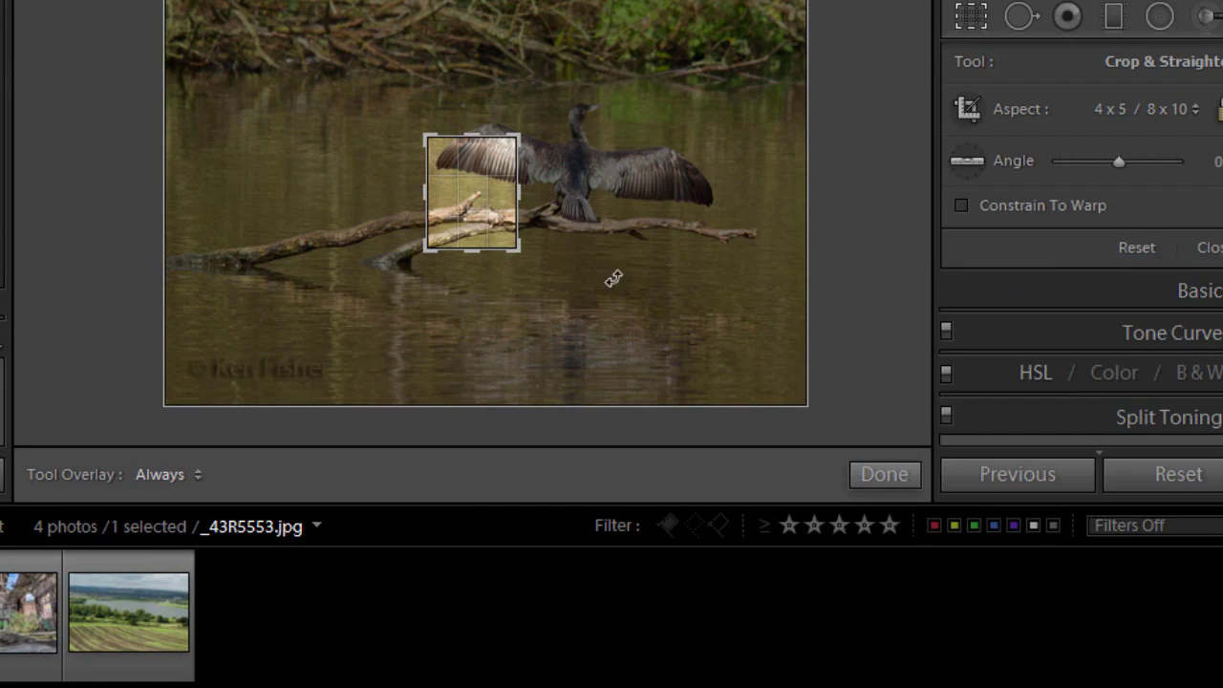
pyautogui.moveTo(518, 135); pyautogui.dragTo(617, 67)
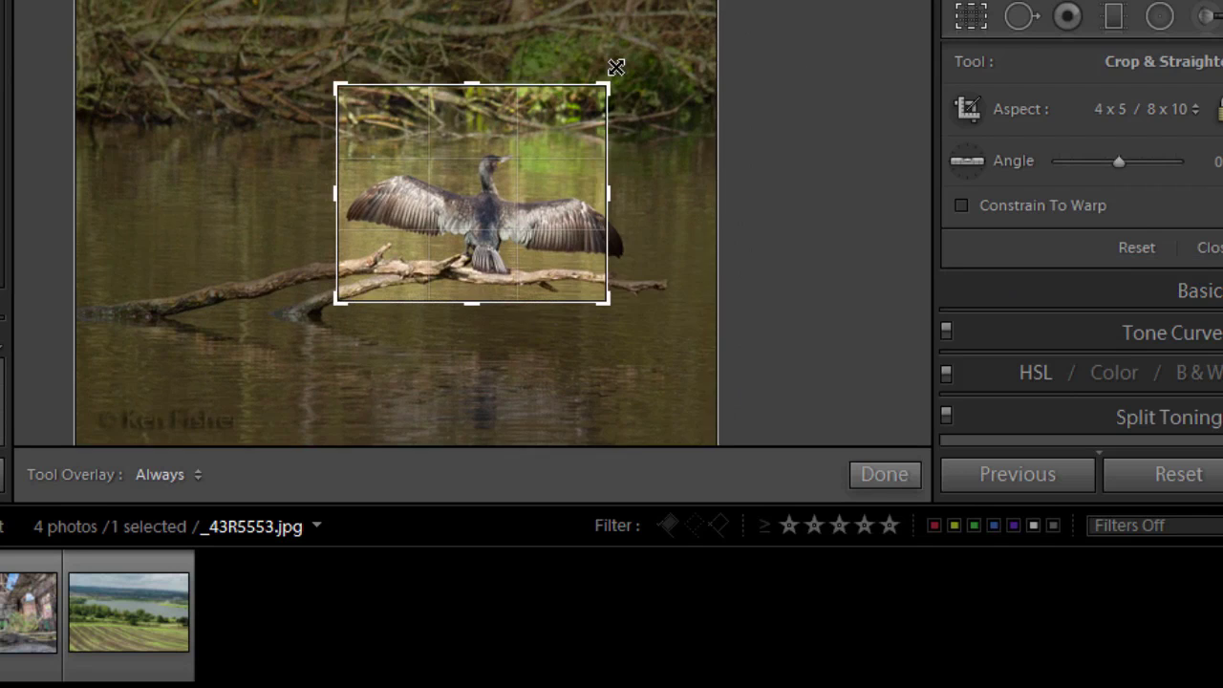
pyautogui.press('x')
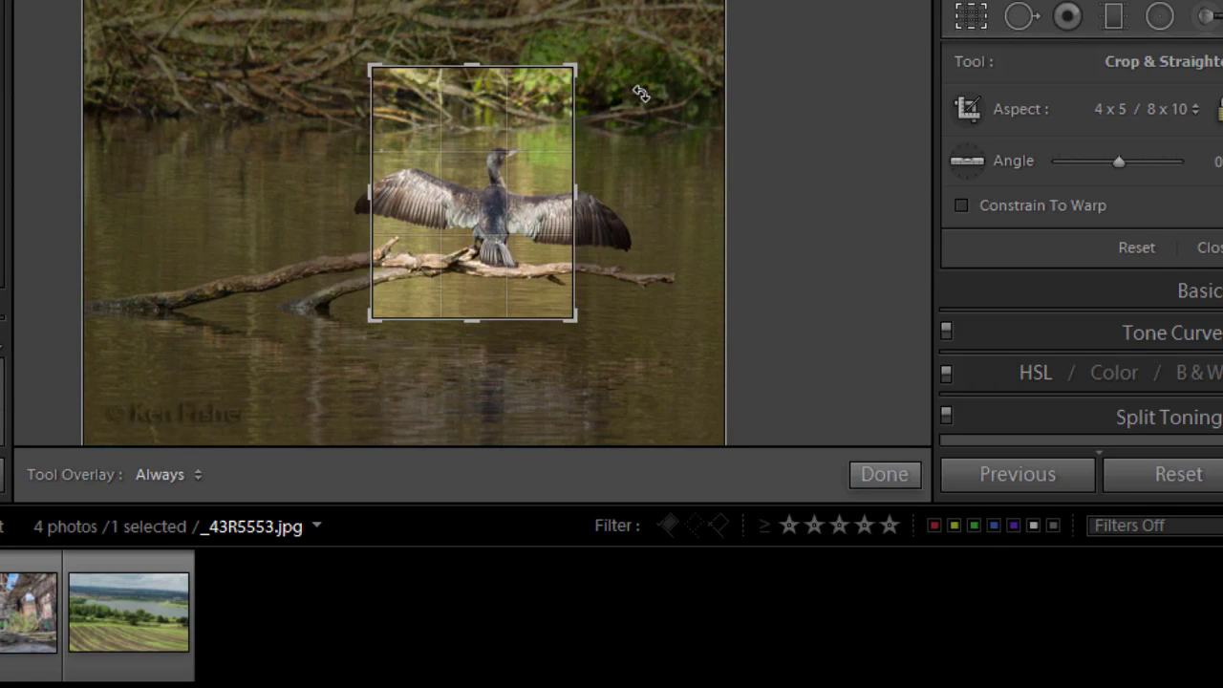
pyautogui.moveTo(374, 316); pyautogui.dragTo(305, 350)
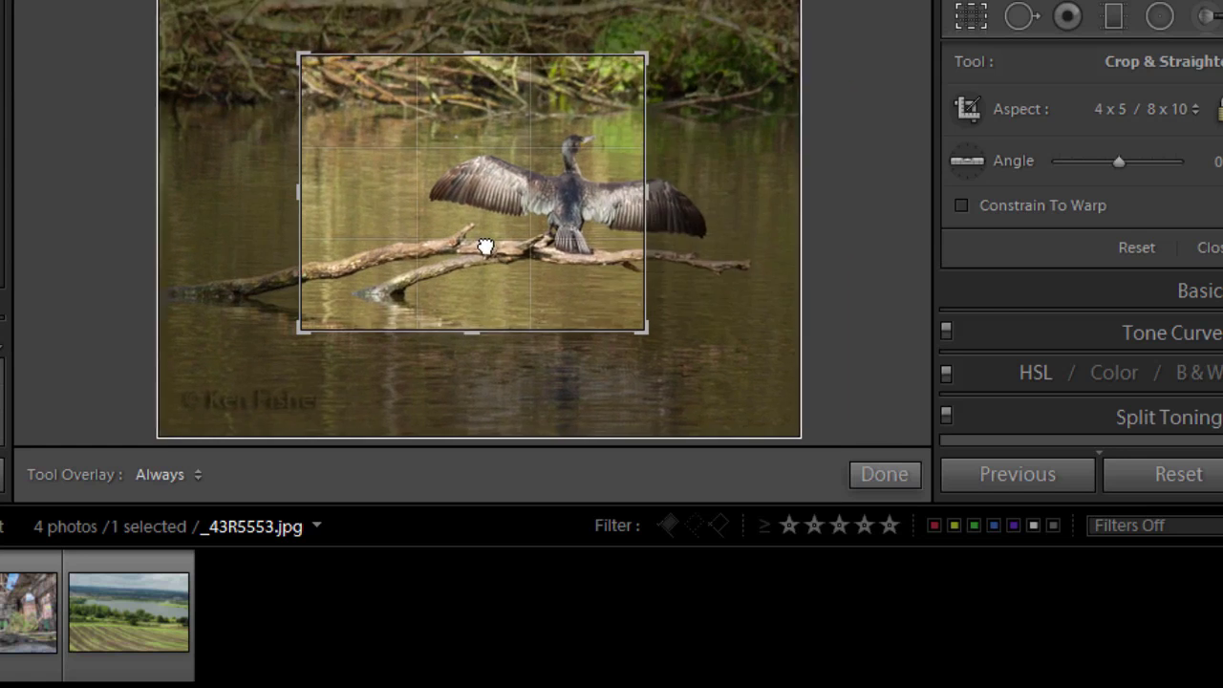
pyautogui.moveTo(485, 248); pyautogui.dragTo(397, 248)
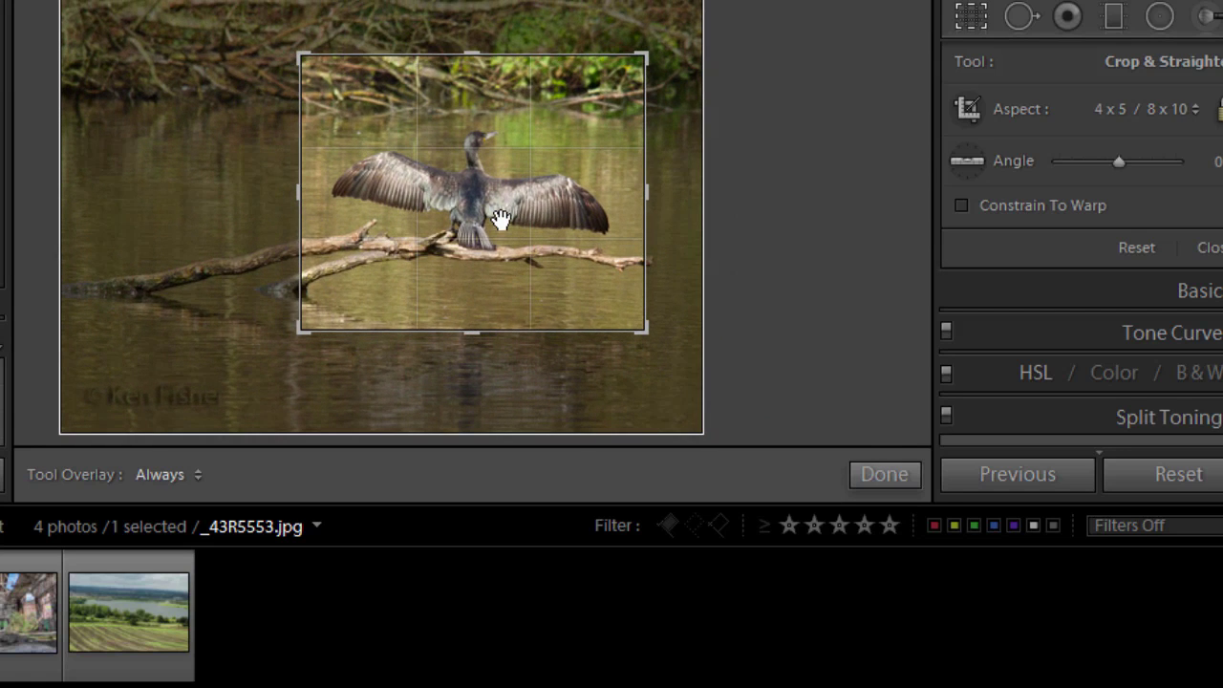
pyautogui.press('Return')
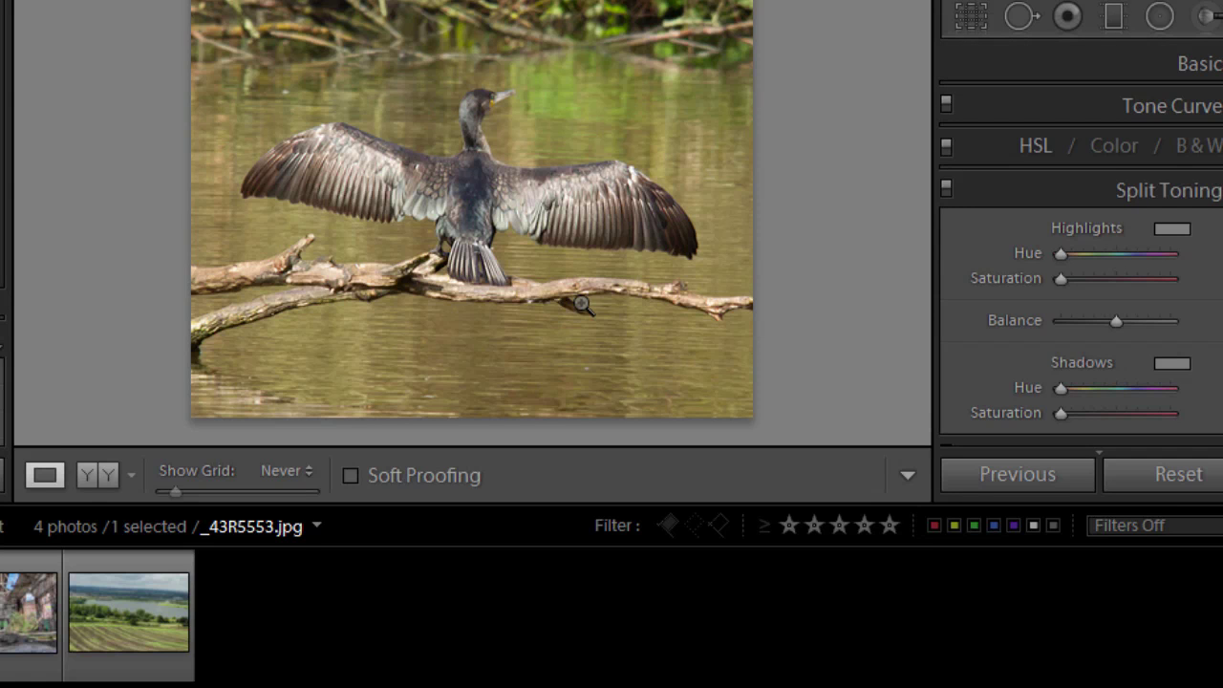
pyautogui.hotkey('ctrl', 'z')
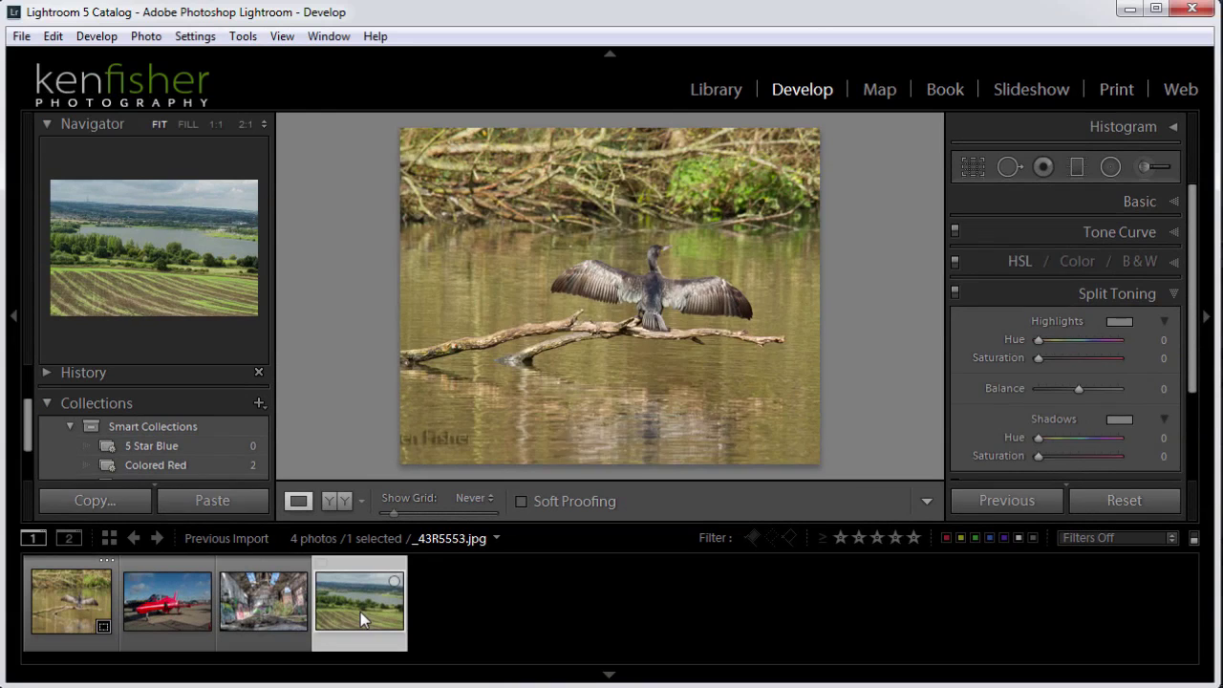
# Switch to the lakeside landscape photo and open its Crop & Straighten overlay.
pyautogui.click(360, 612)
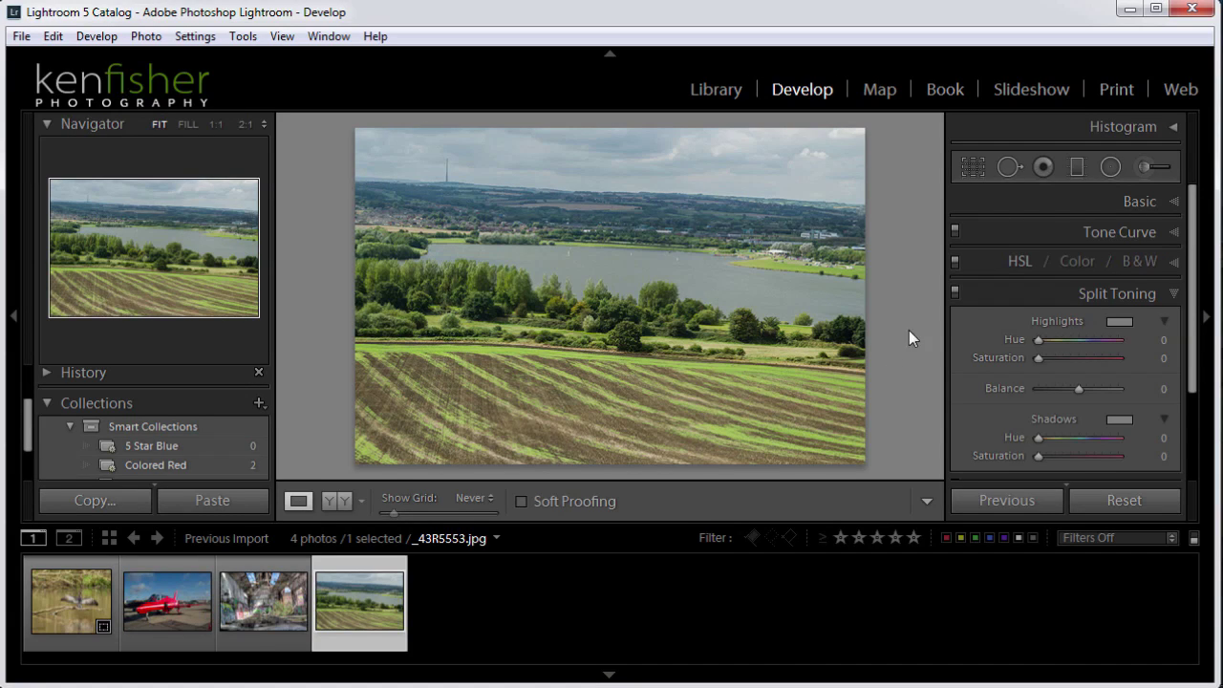
pyautogui.click(969, 166)
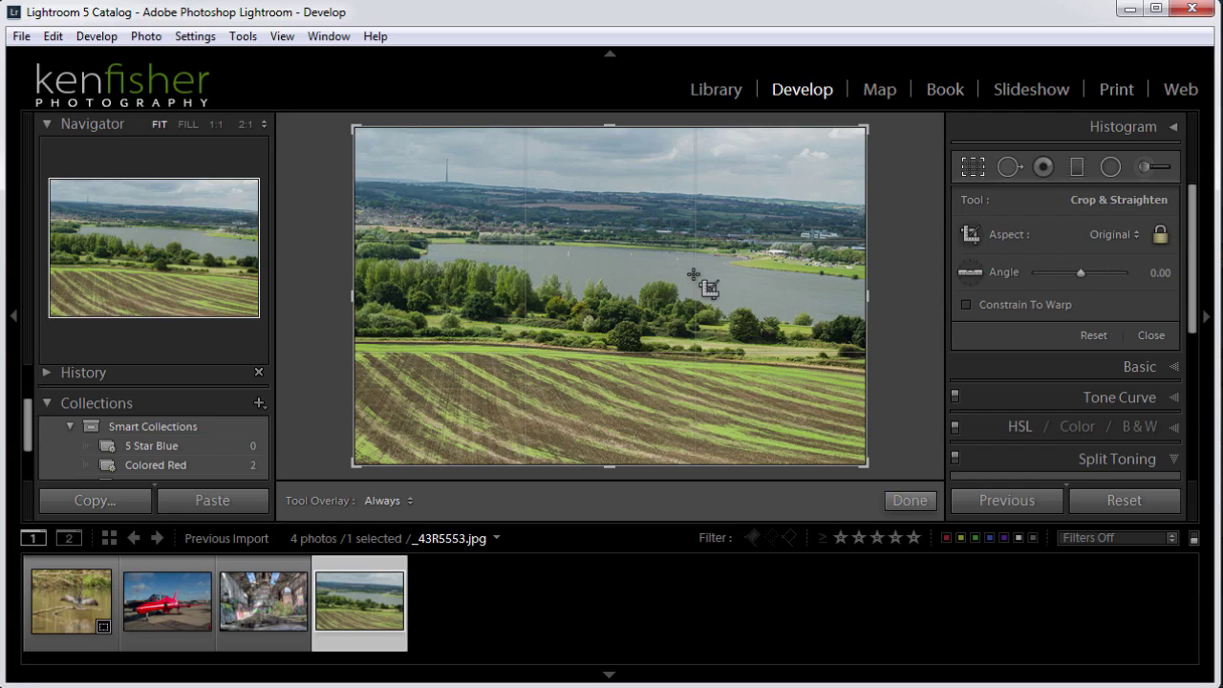
# Cycle the crop guide overlays back to the grid and rotate the landscape to a -1.85 angle.
pyautogui.press('o')
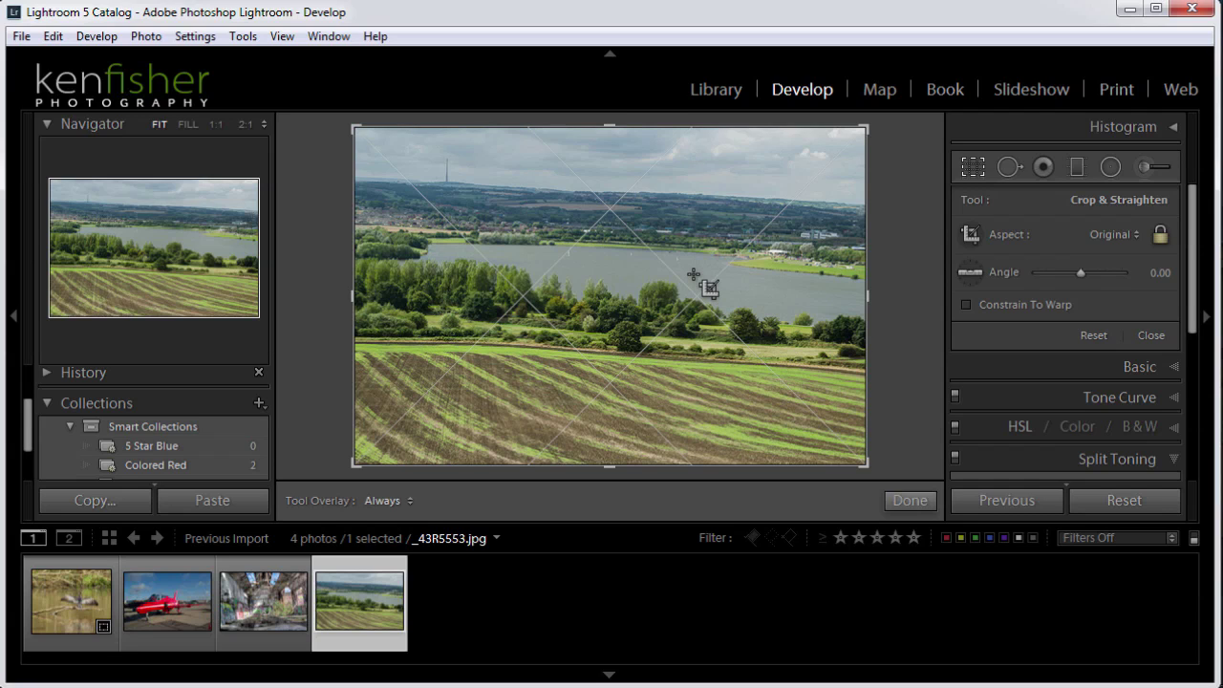
pyautogui.press('o')
pyautogui.press('o')
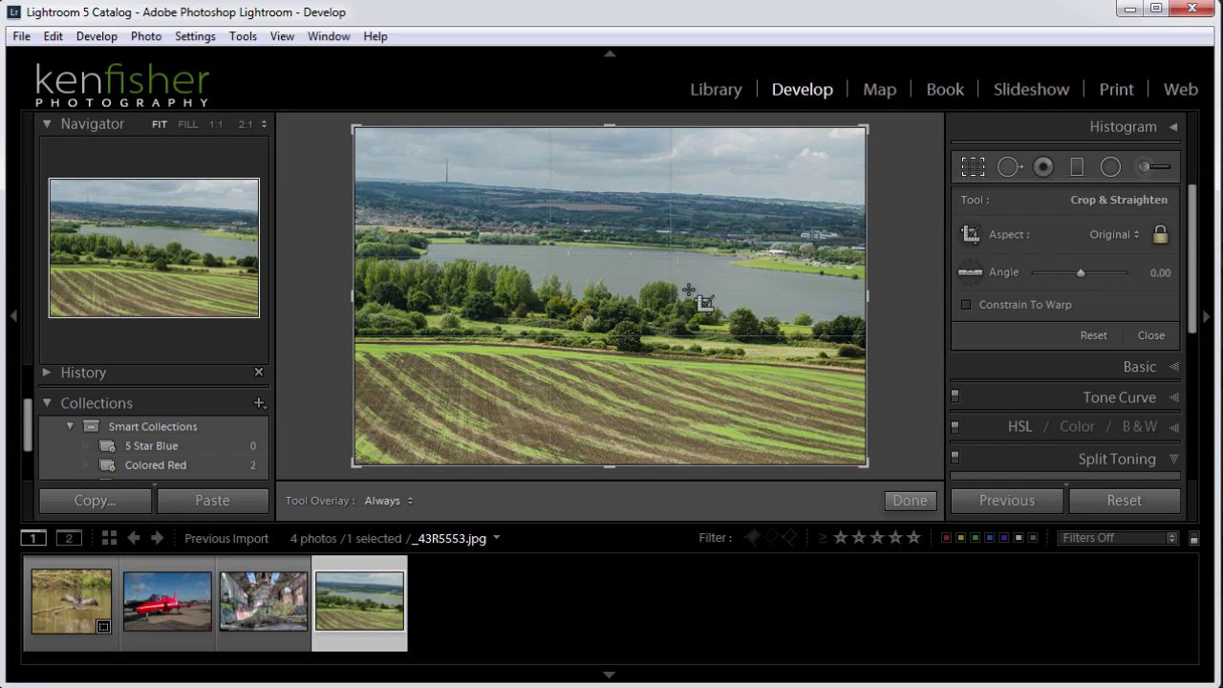
pyautogui.press('o')
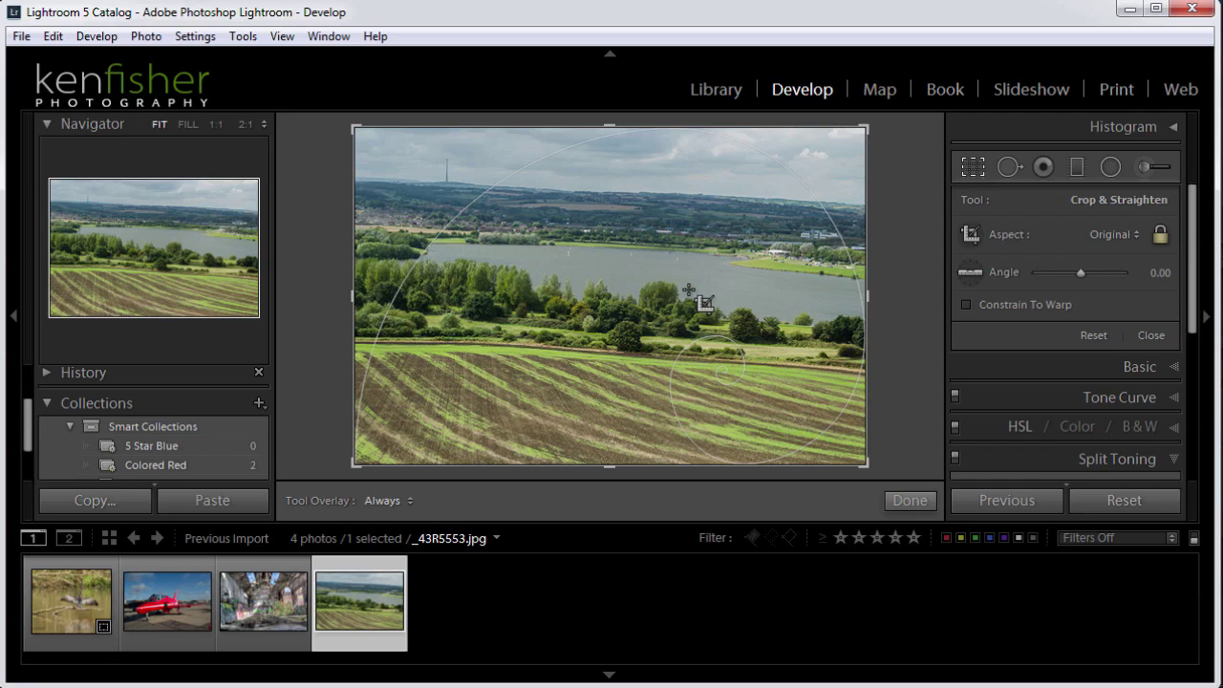
pyautogui.press('o')
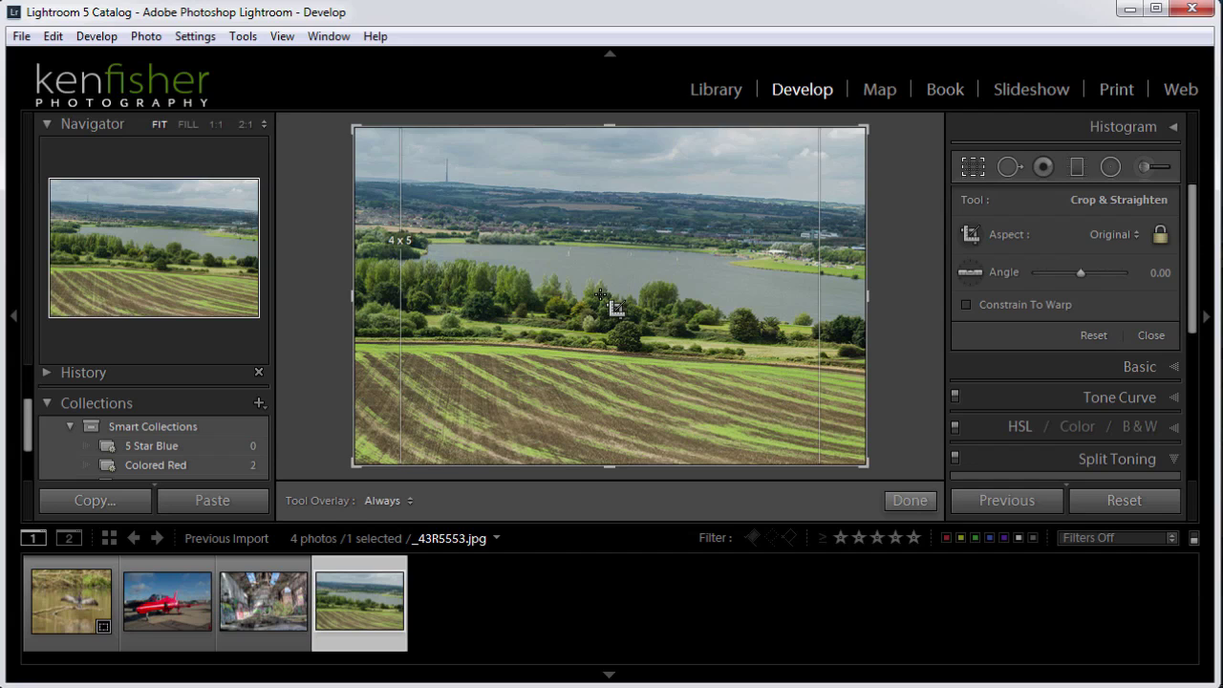
pyautogui.press('o')
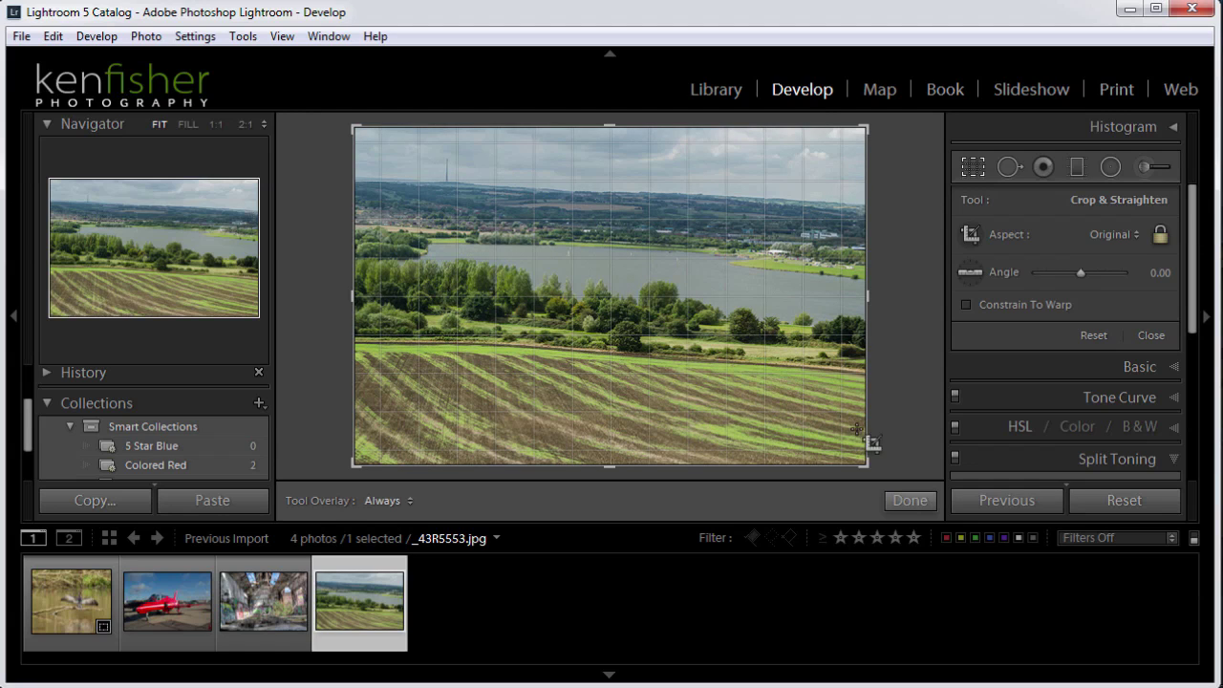
pyautogui.moveTo(886, 455)
pyautogui.mouseDown()
pyautogui.moveTo(892, 472)
pyautogui.moveTo(906, 451)
pyautogui.mouseUp()
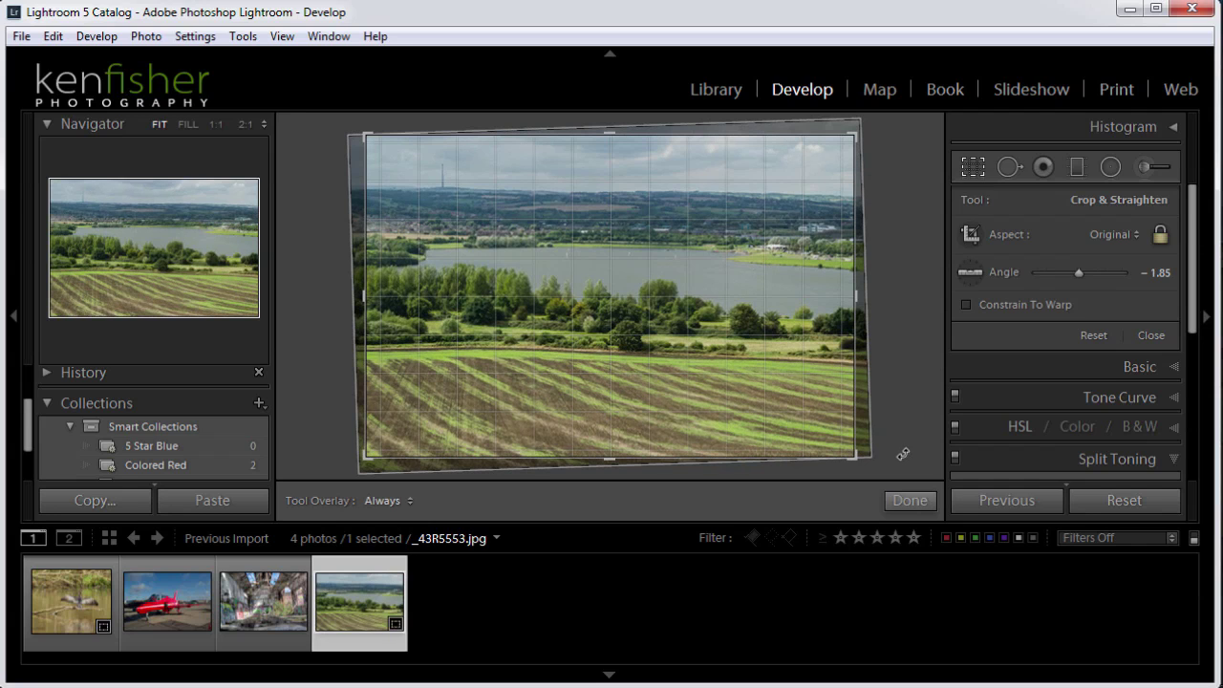
# Reset the rotation, level the horizon with the Straighten Tool to -3.16, and nudge the top-left crop corner.
pyautogui.click(1118, 500)
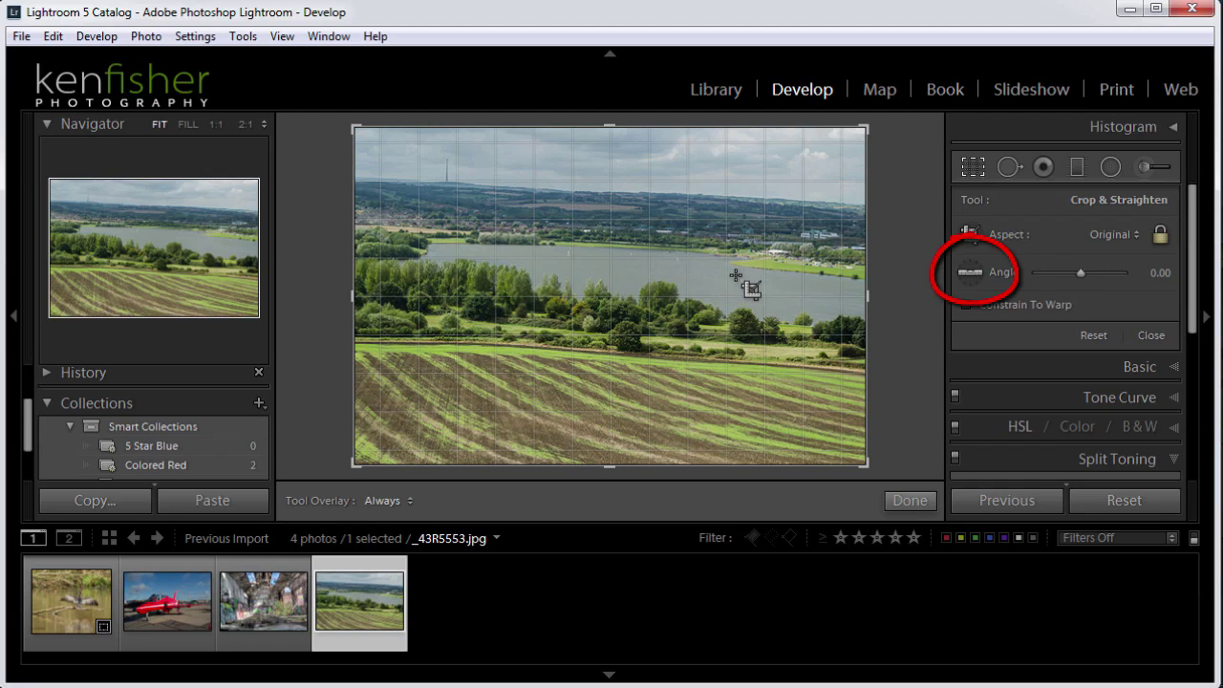
pyautogui.click(971, 271)
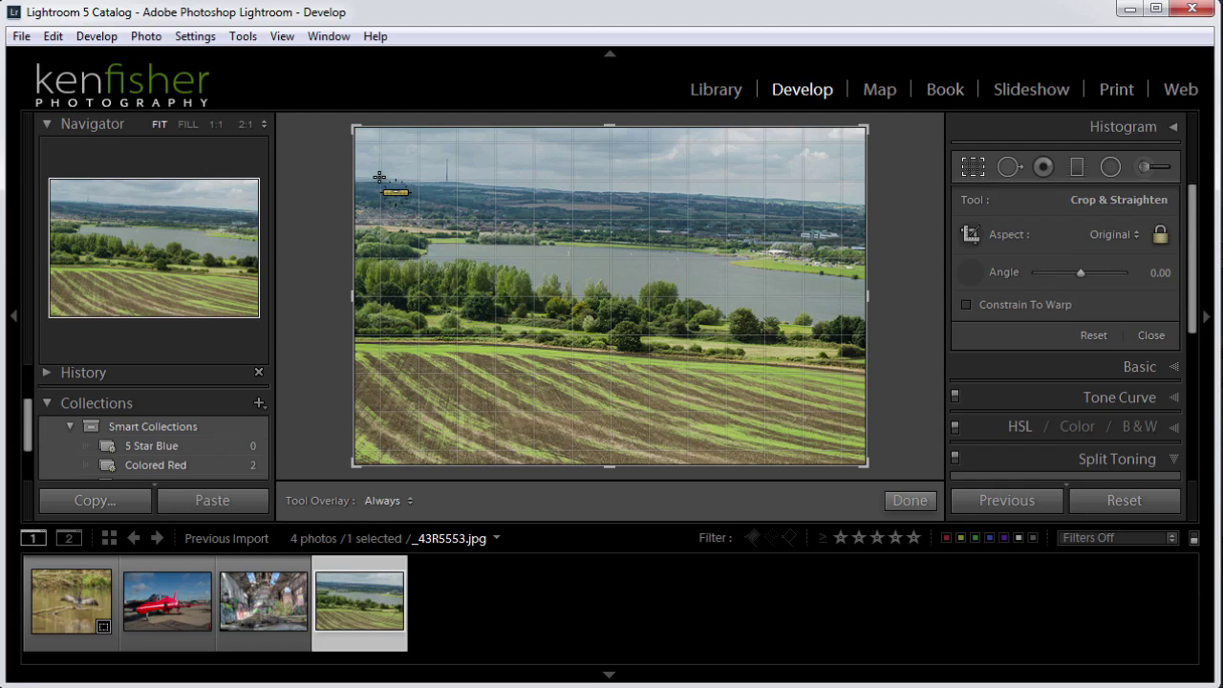
pyautogui.moveTo(380, 177); pyautogui.dragTo(831, 202)
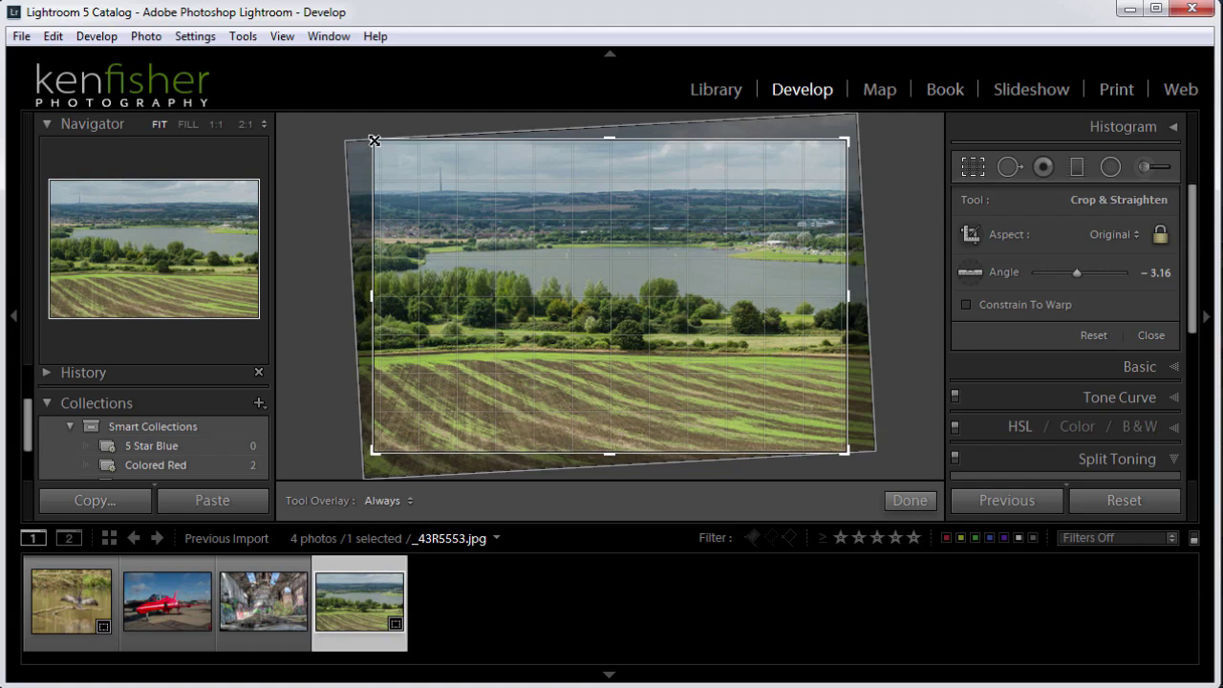
pyautogui.moveTo(373, 141)
pyautogui.mouseDown()
pyautogui.moveTo(321, 156)
pyautogui.moveTo(374, 144)
pyautogui.moveTo(354, 128)
pyautogui.mouseUp()
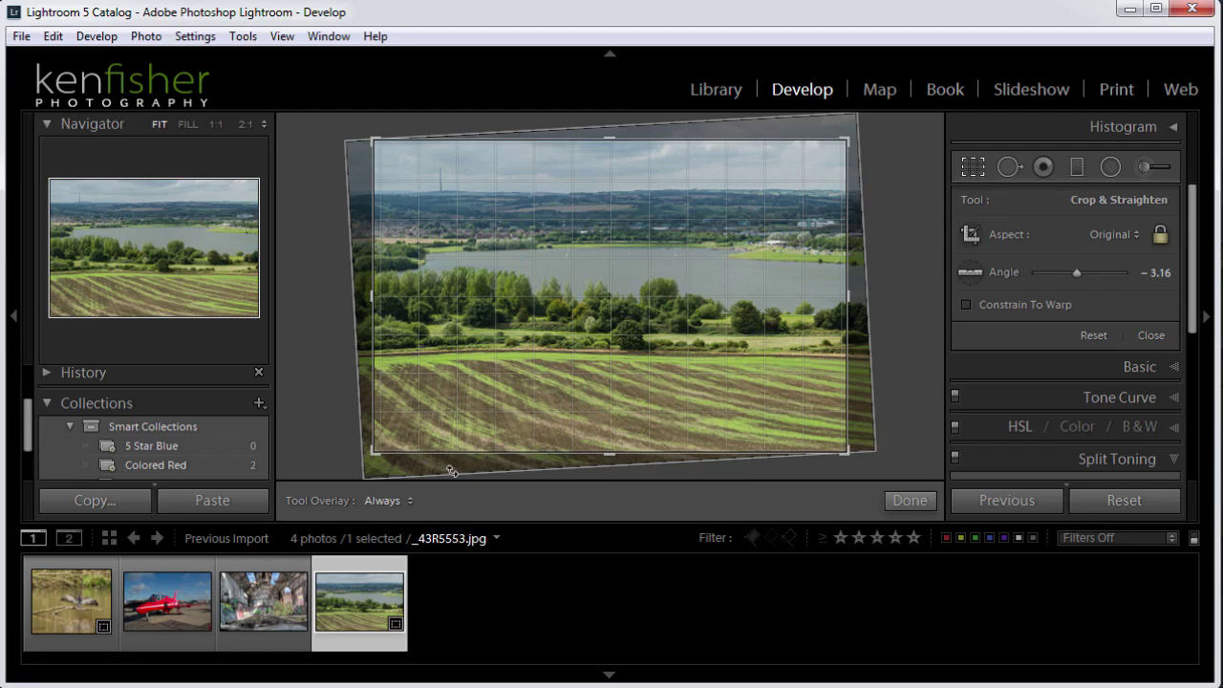
# Set Tool Overlay to Never, then Auto, and confirm the straightened crop with Done.
pyautogui.click(410, 501)
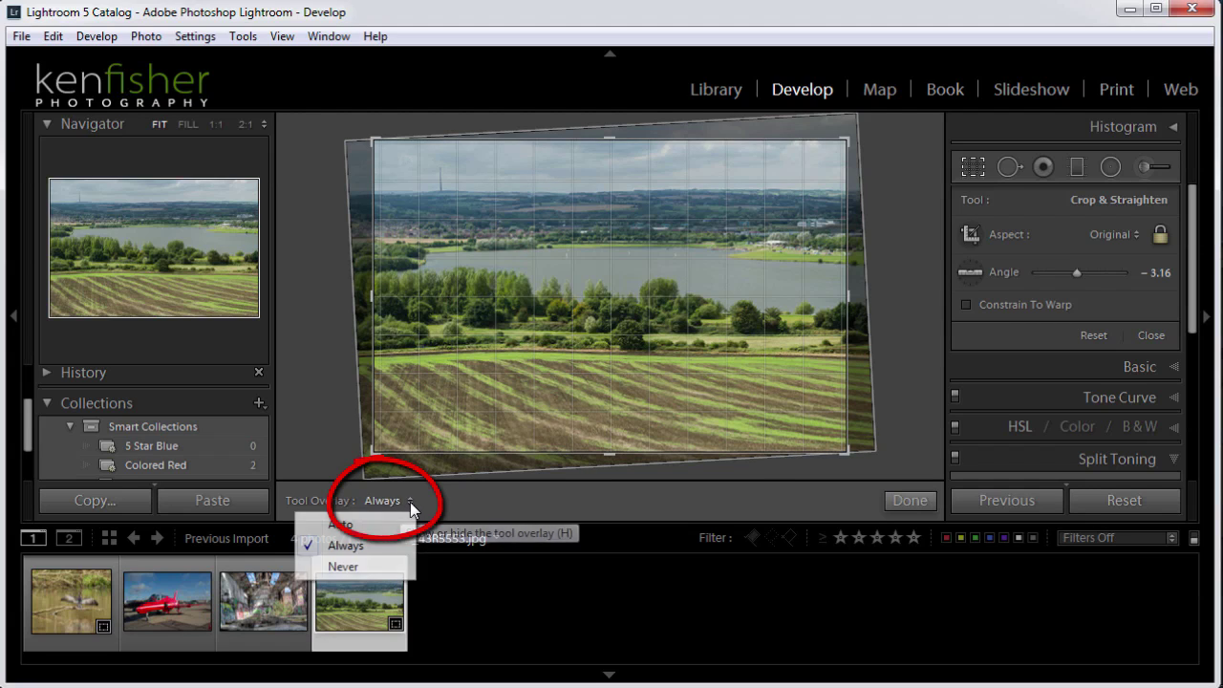
pyautogui.click(368, 567)
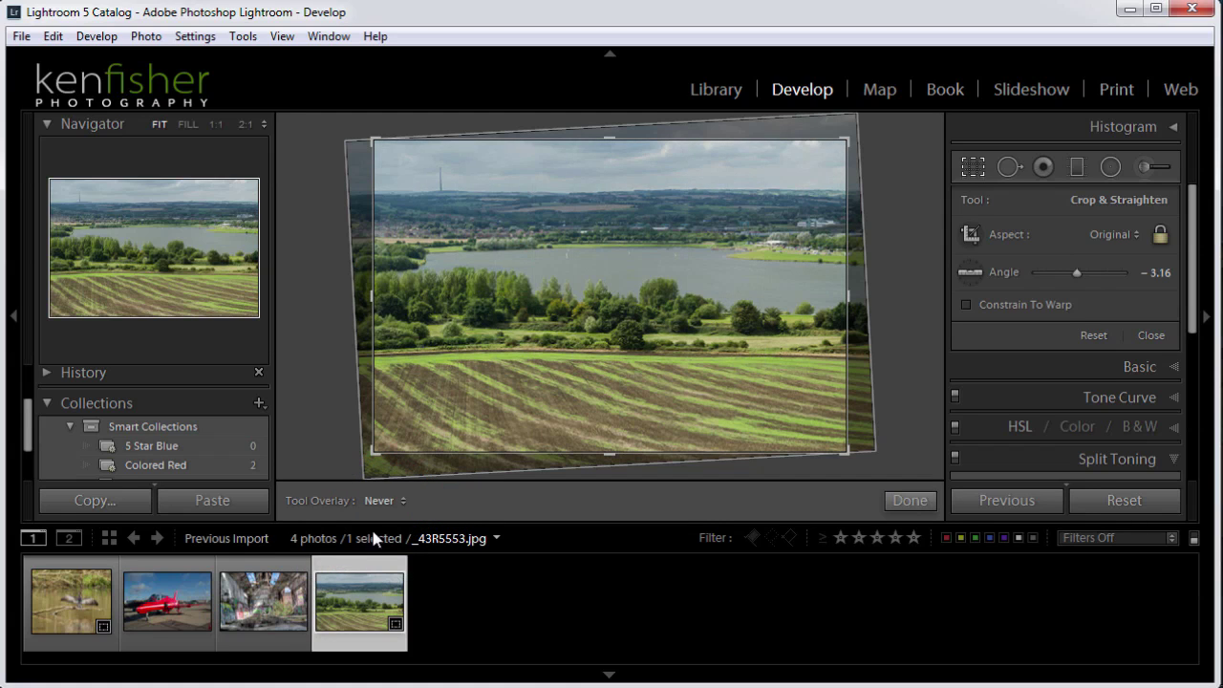
pyautogui.click(397, 501)
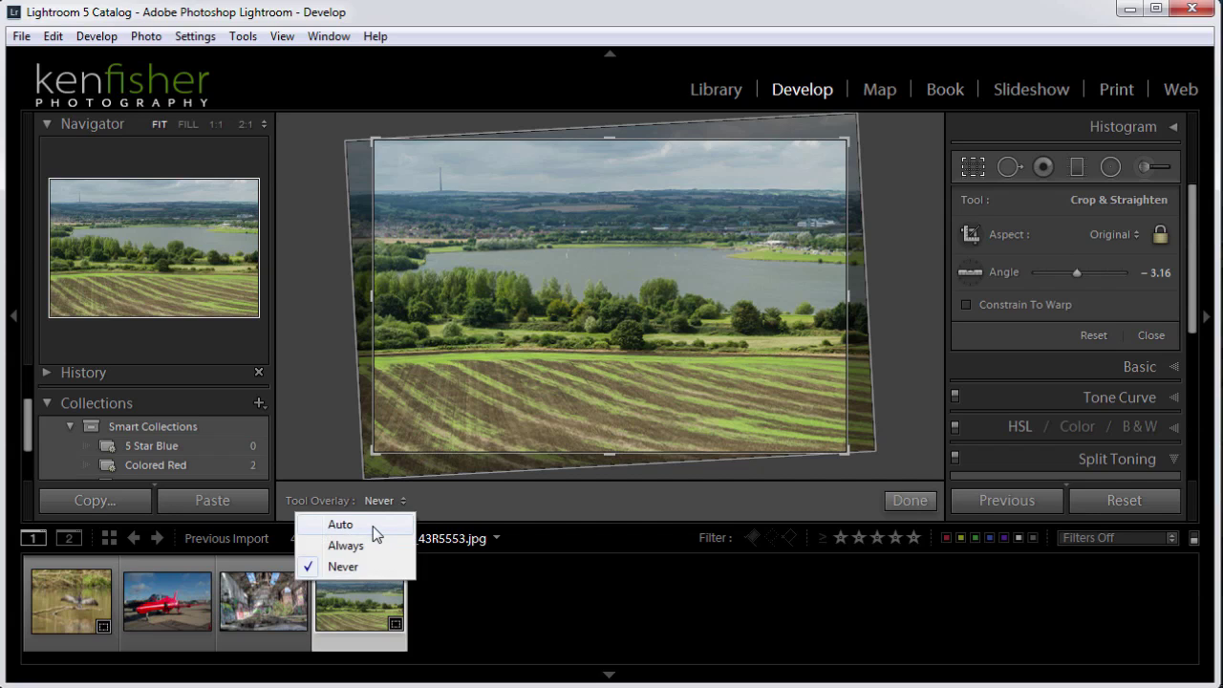
pyautogui.click(376, 531)
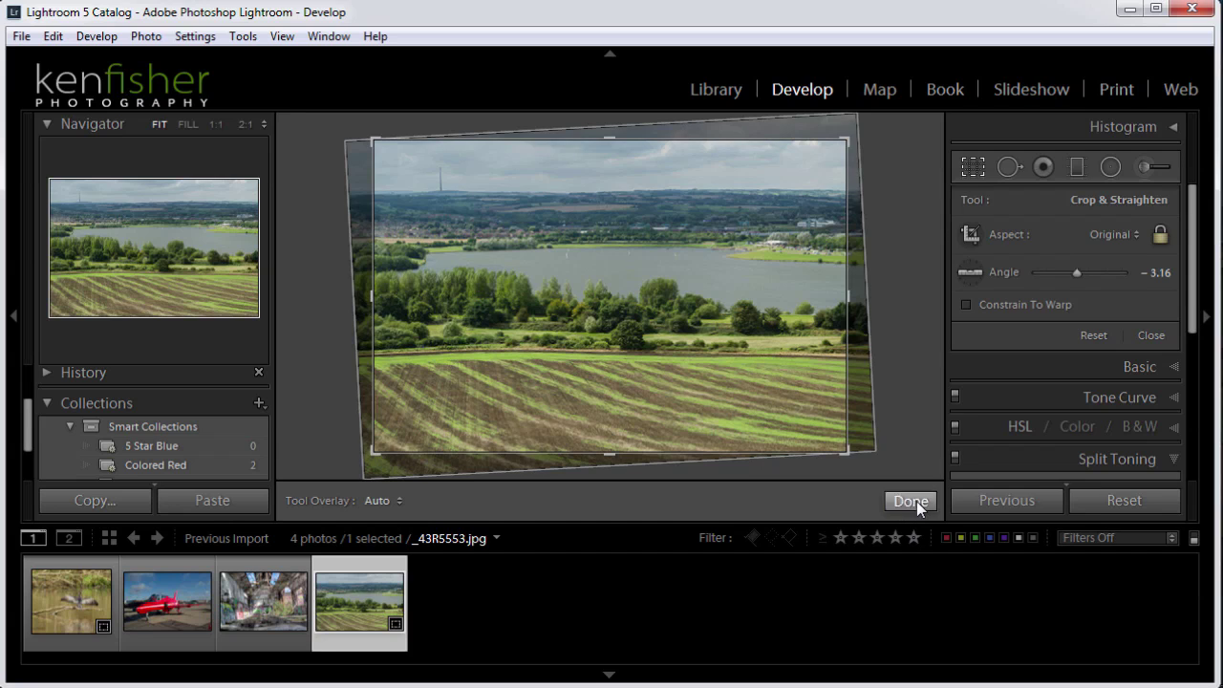
pyautogui.click(911, 501)
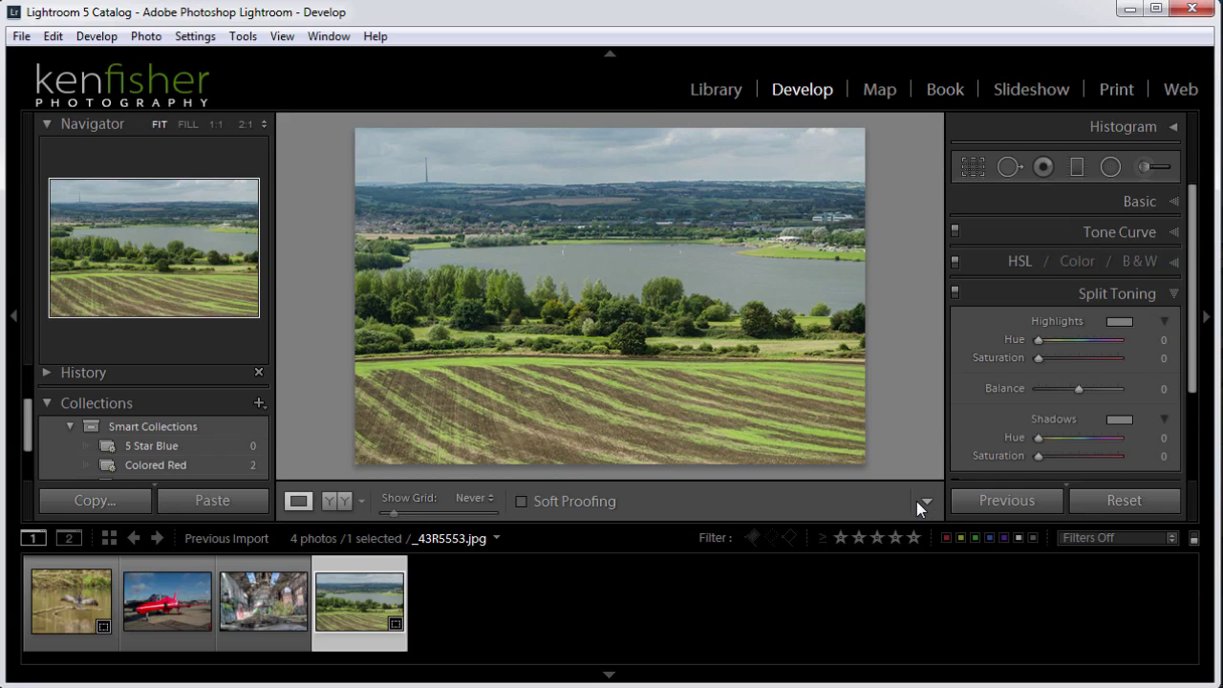